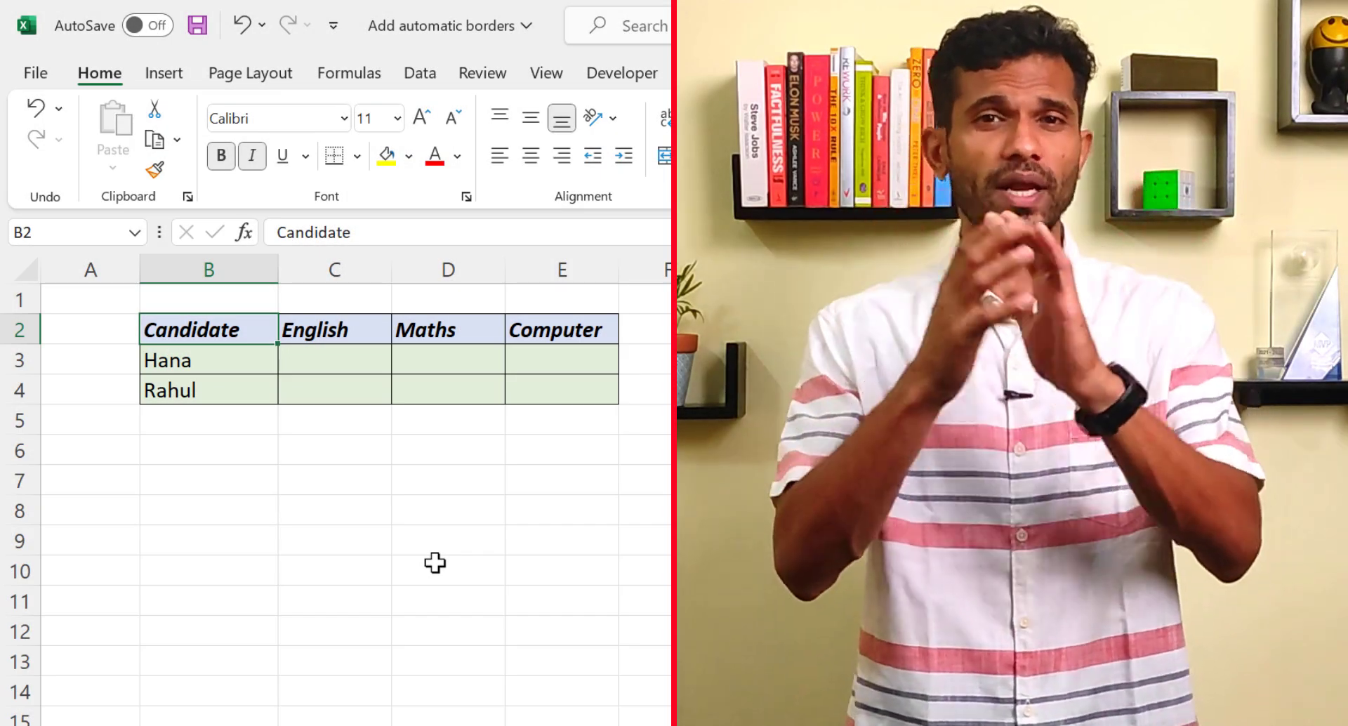
# Enter Ben in B7 and Zoya in B10, then clear the names from B4:B7
pyautogui.click(229, 477)
pyautogui.write('Be')
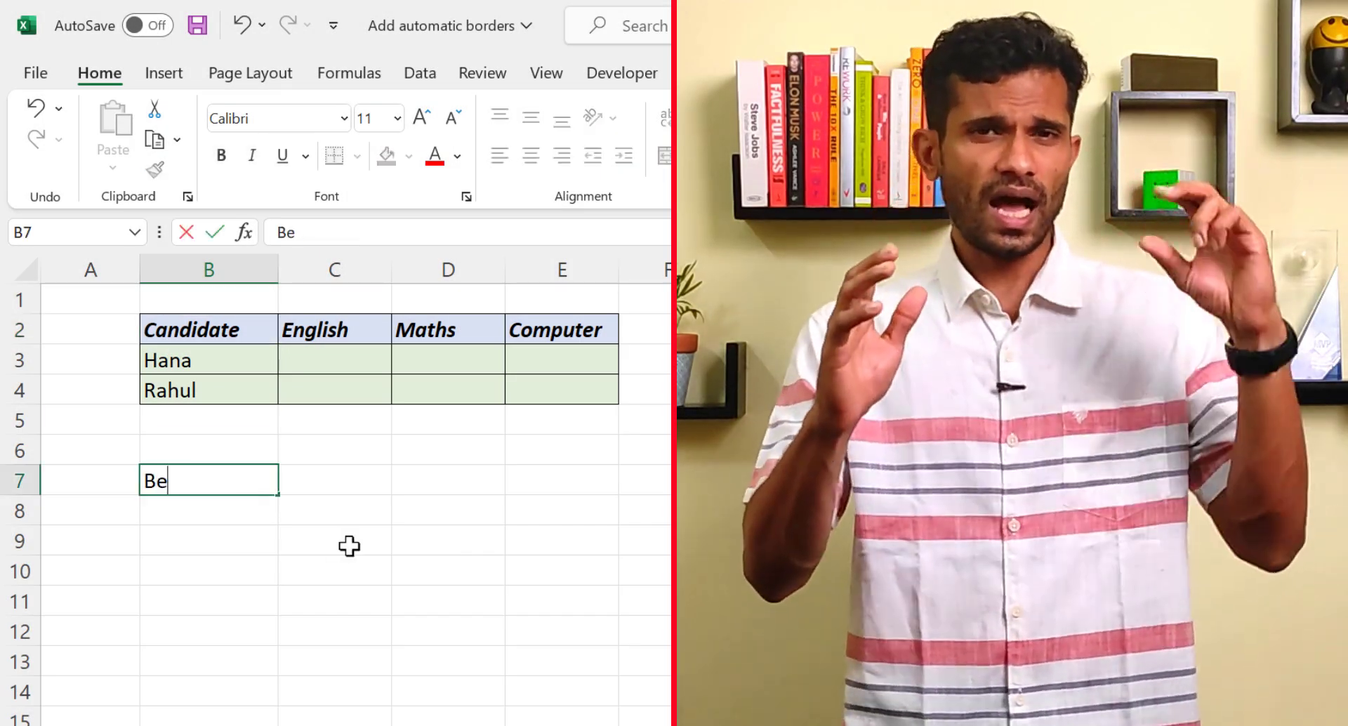
pyautogui.write('n')
pyautogui.press('Return')
pyautogui.click(225, 574)
pyautogui.write('Z')
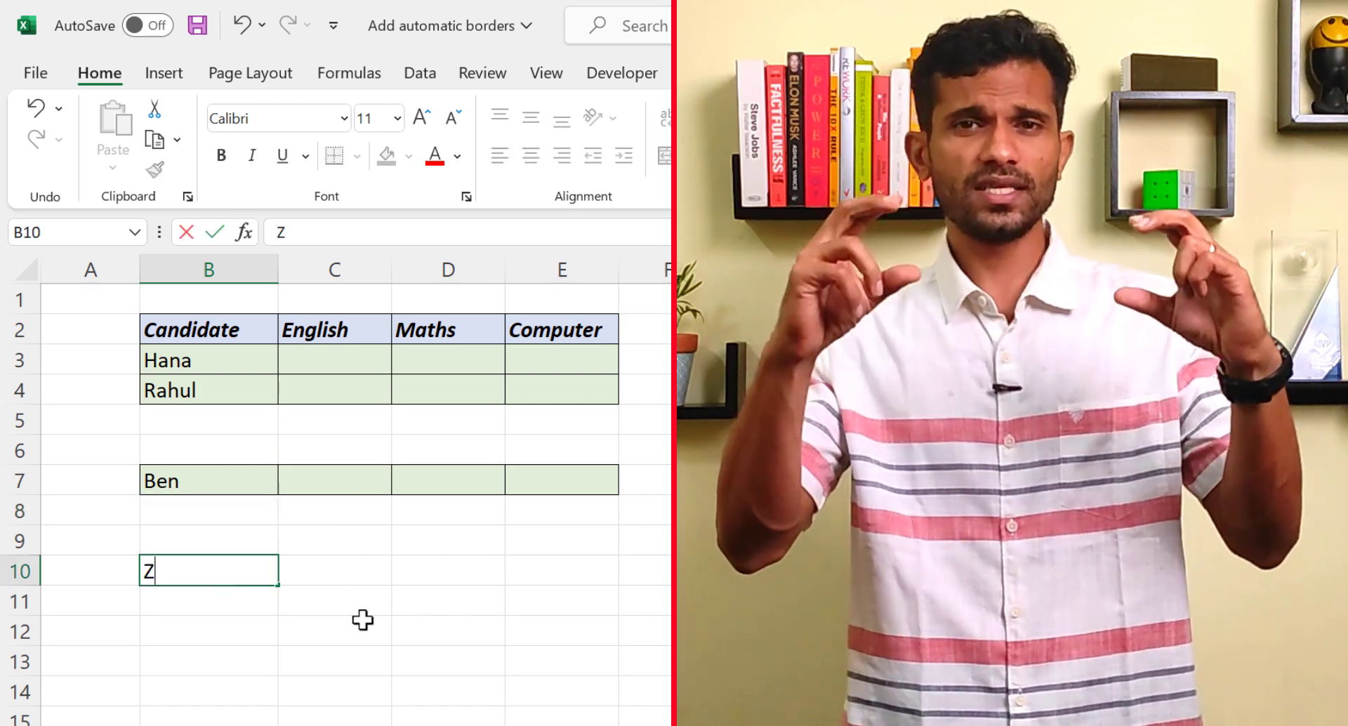
pyautogui.write('oya')
pyautogui.press('Return')
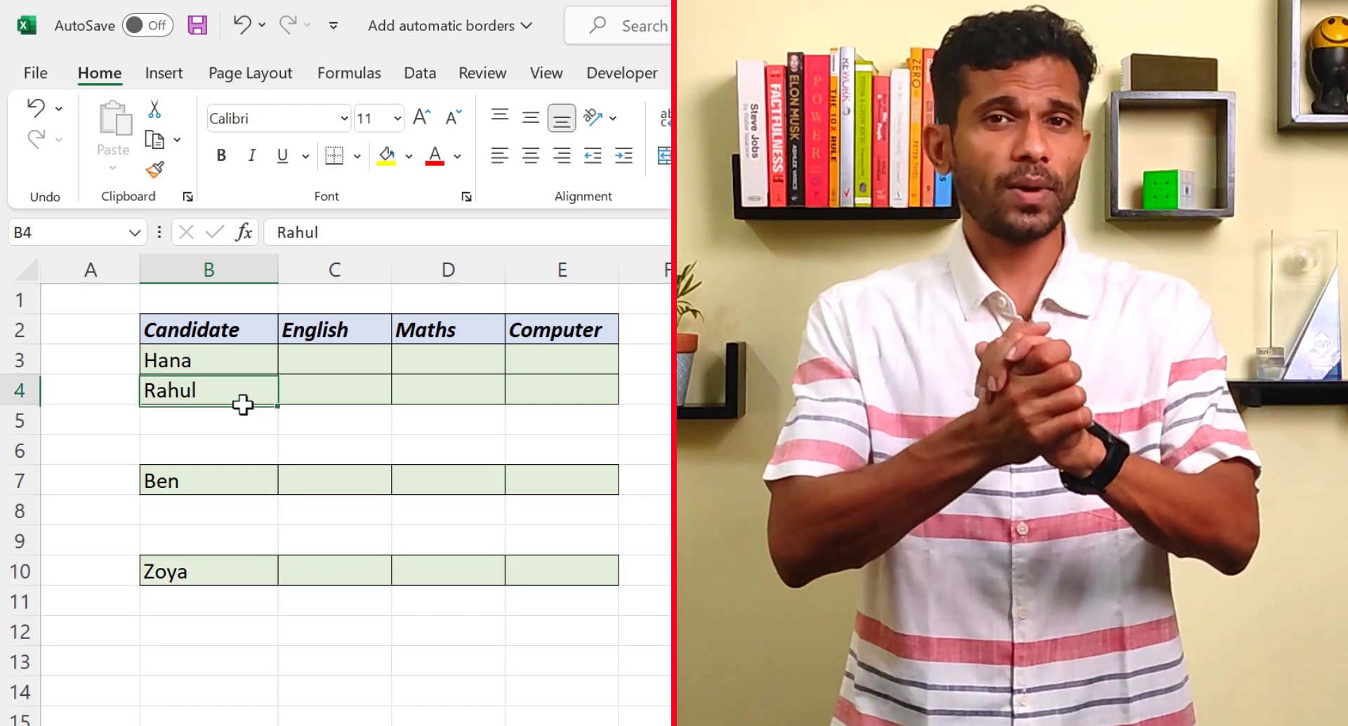
pyautogui.moveTo(241, 393); pyautogui.dragTo(231, 477)
pyautogui.press('Delete')
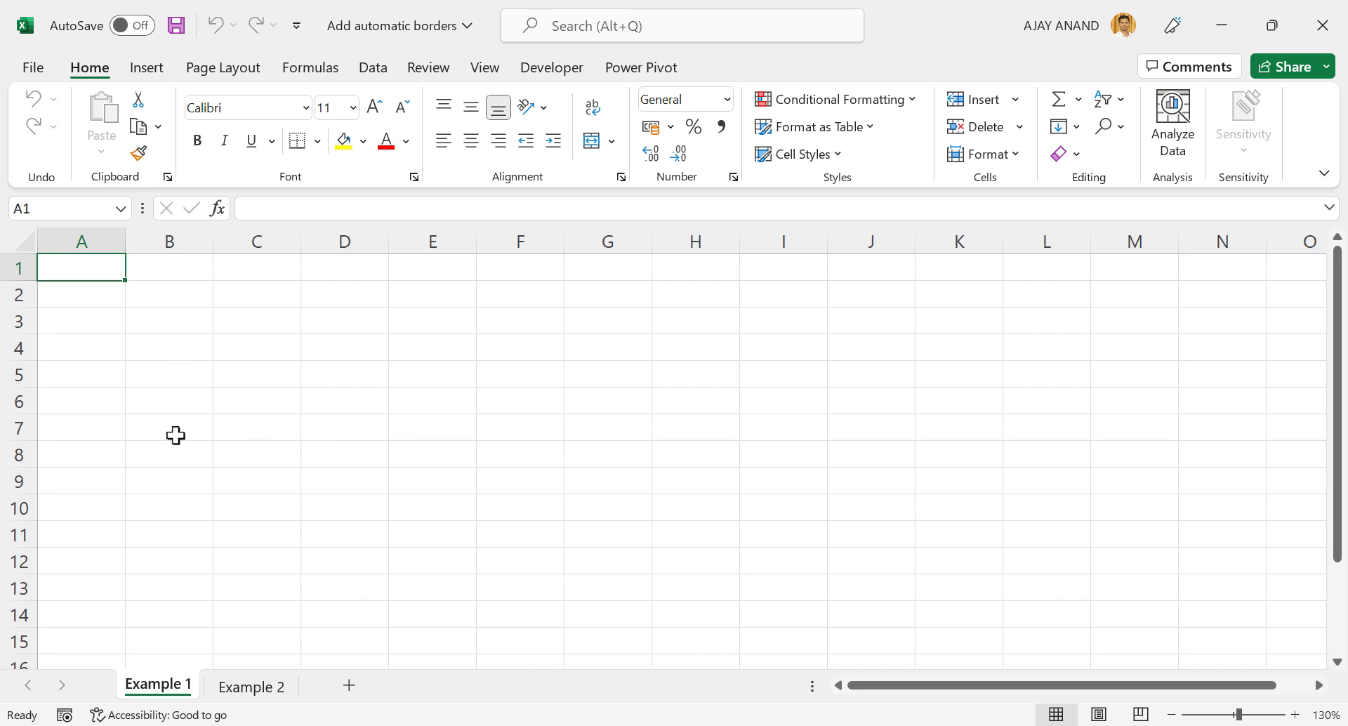
# Enter sample values A in D5, Xyz in E9 and 456 in G6, then select the whole sheet
pyautogui.click(344, 376)
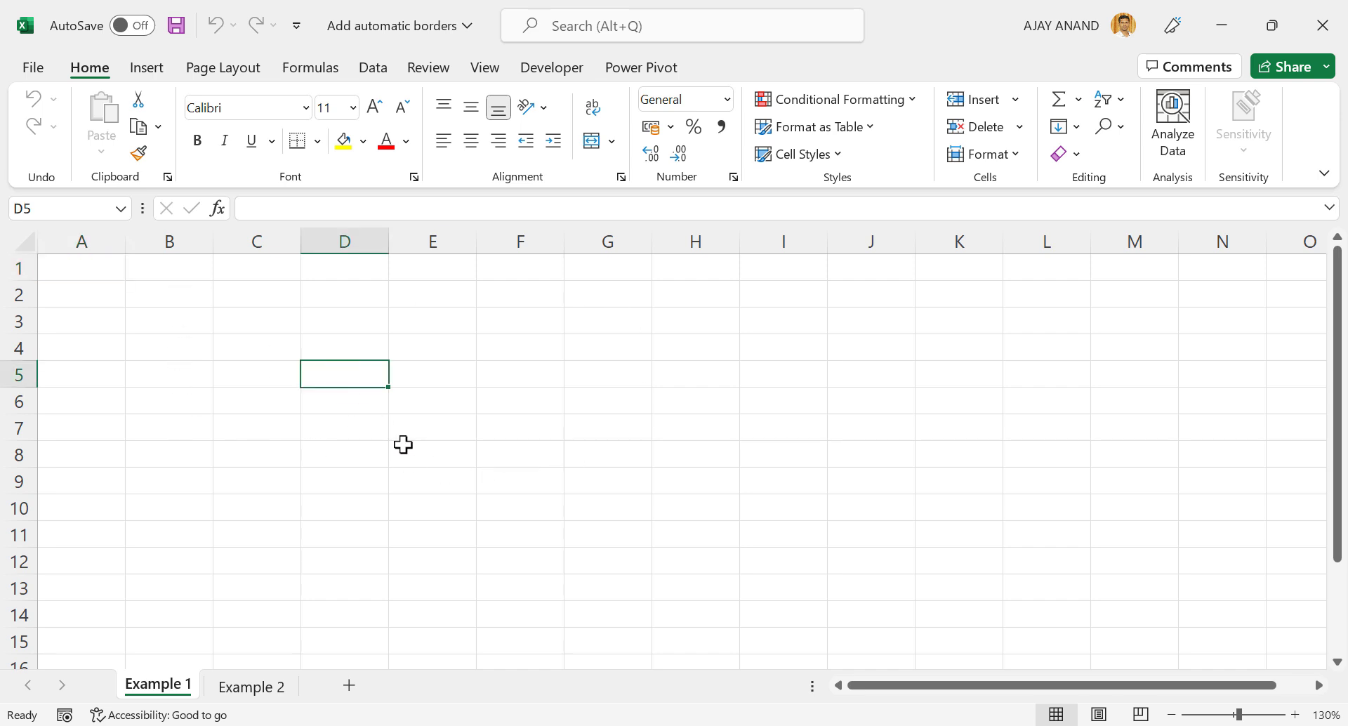
pyautogui.write('A')
pyautogui.click(469, 486)
pyautogui.write('X')
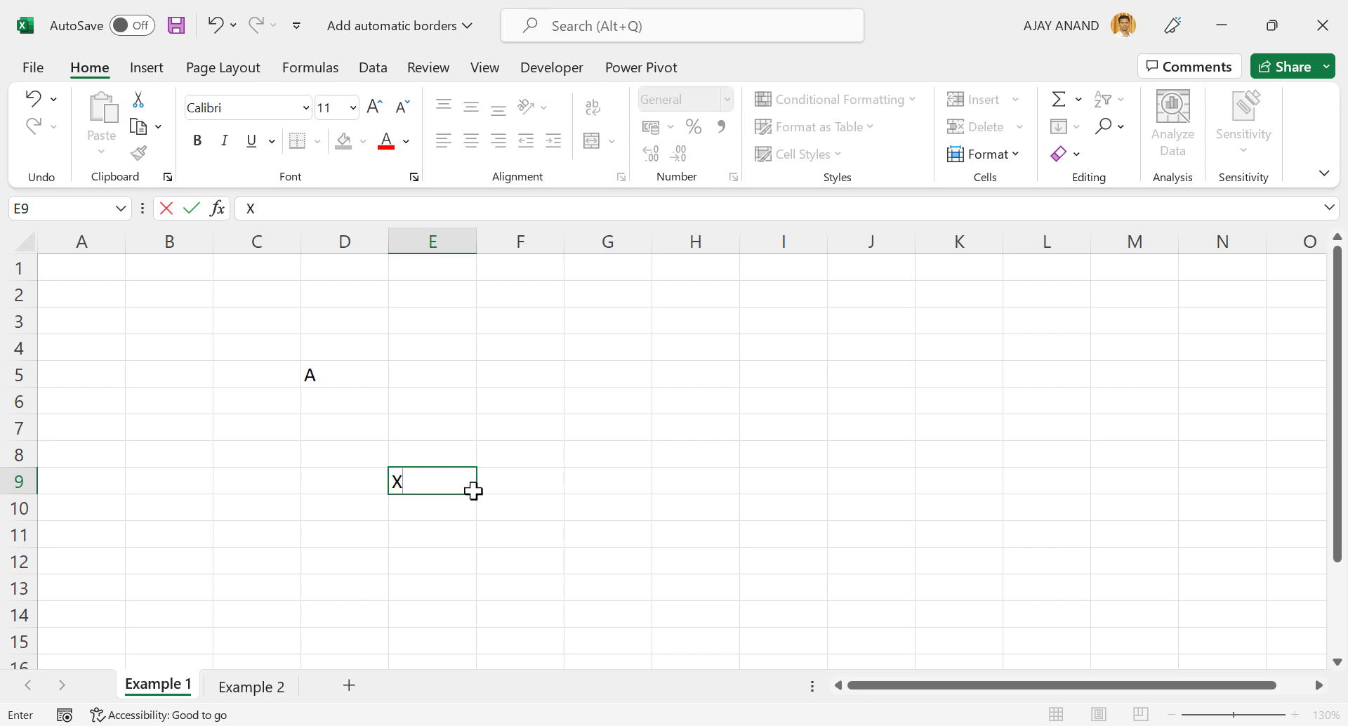
pyautogui.write('yz')
pyautogui.click(596, 409)
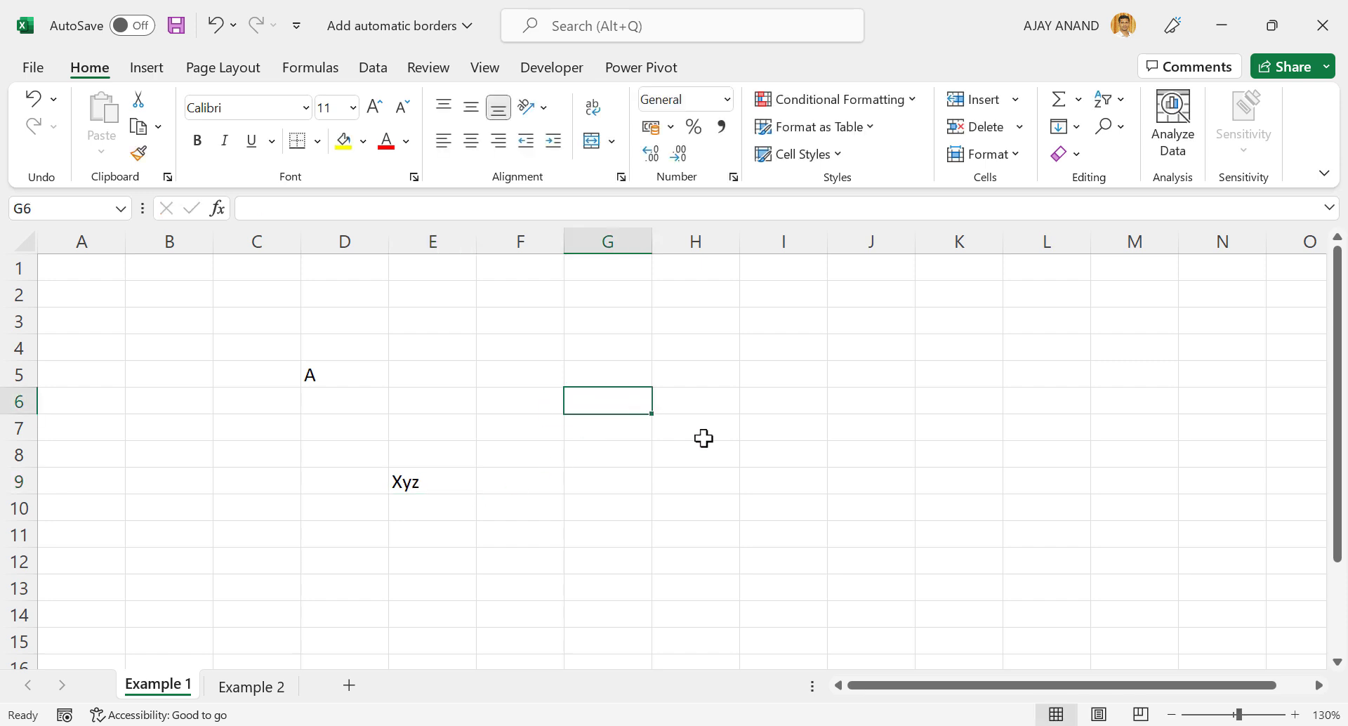
pyautogui.write('456')
pyautogui.press('Return')
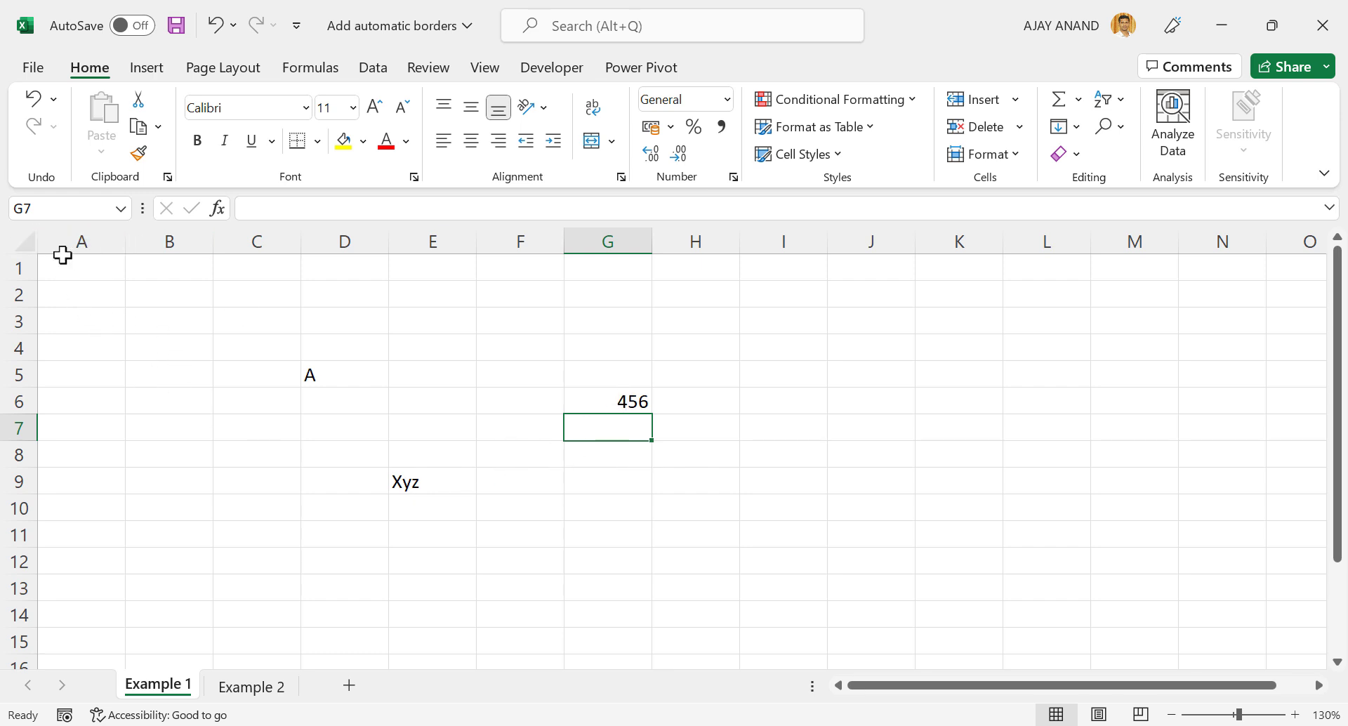
pyautogui.click(25, 241)
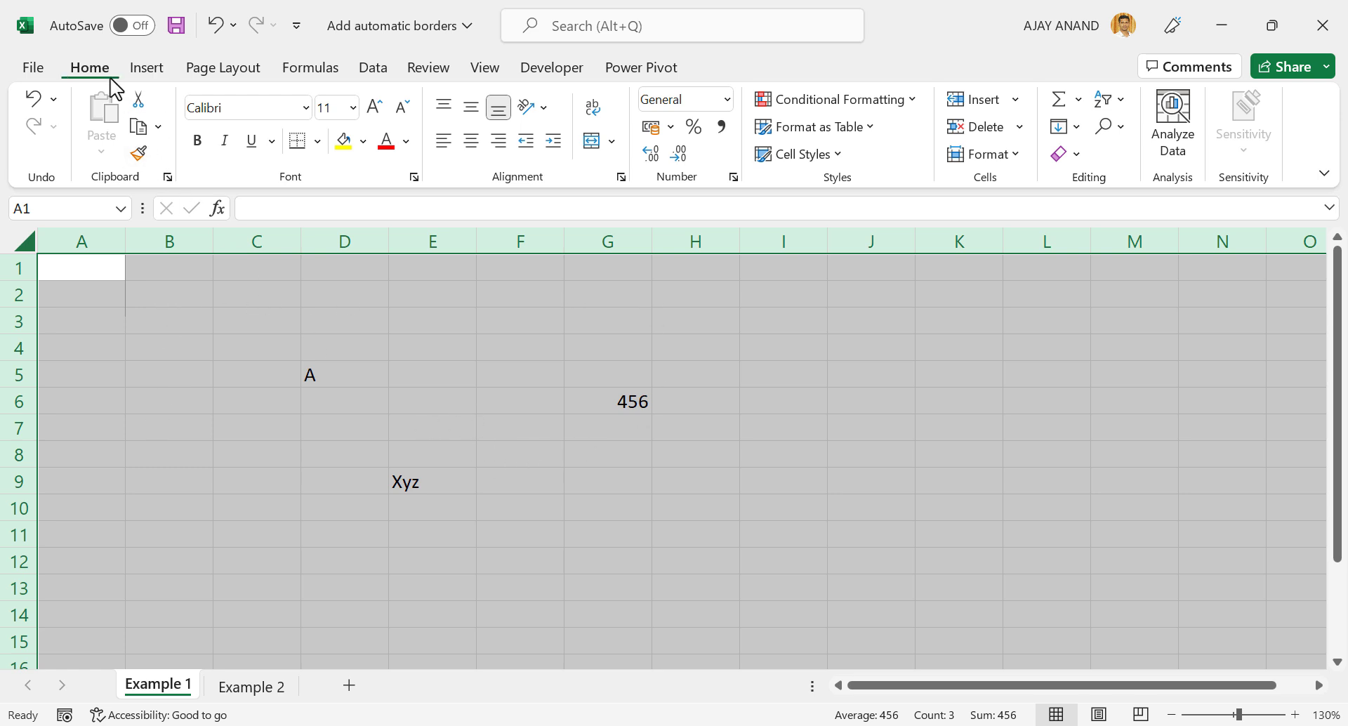
# Create a new 'Use a formula' conditional formatting rule with the condition =A1<>""
pyautogui.click(857, 102)
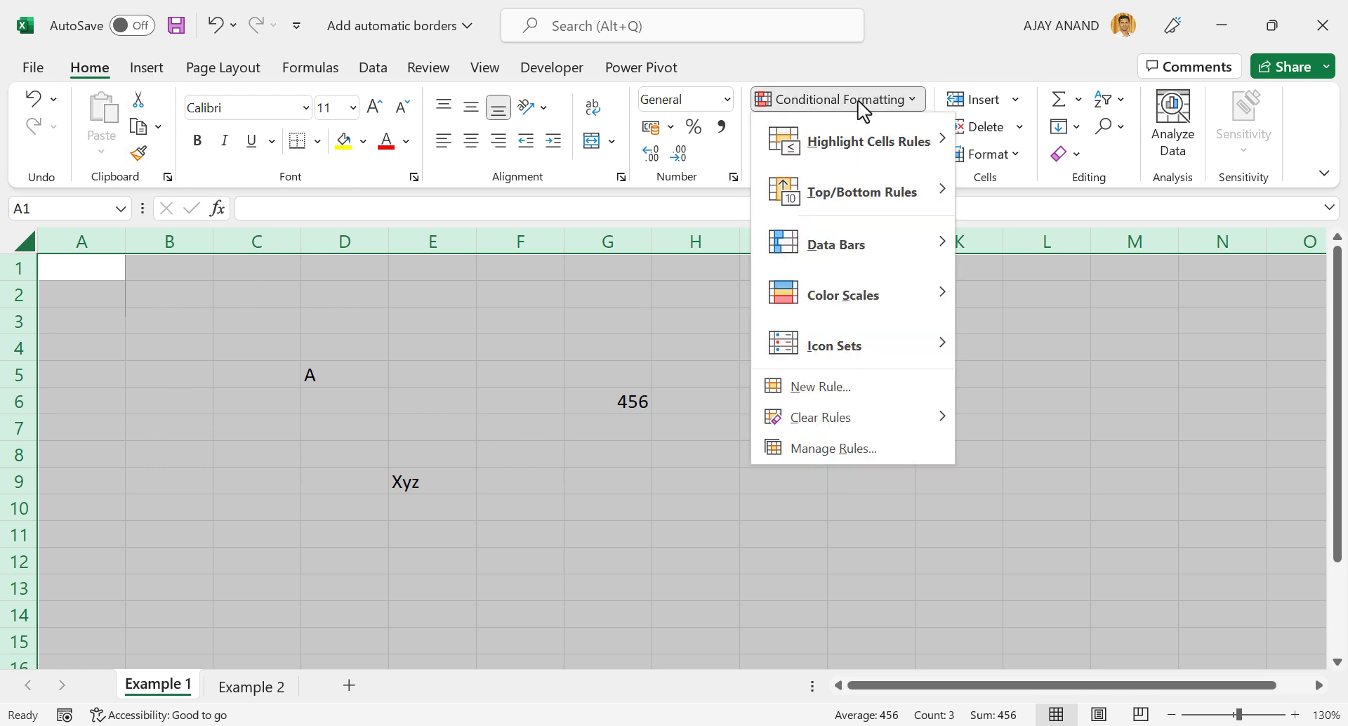
pyautogui.click(866, 399)
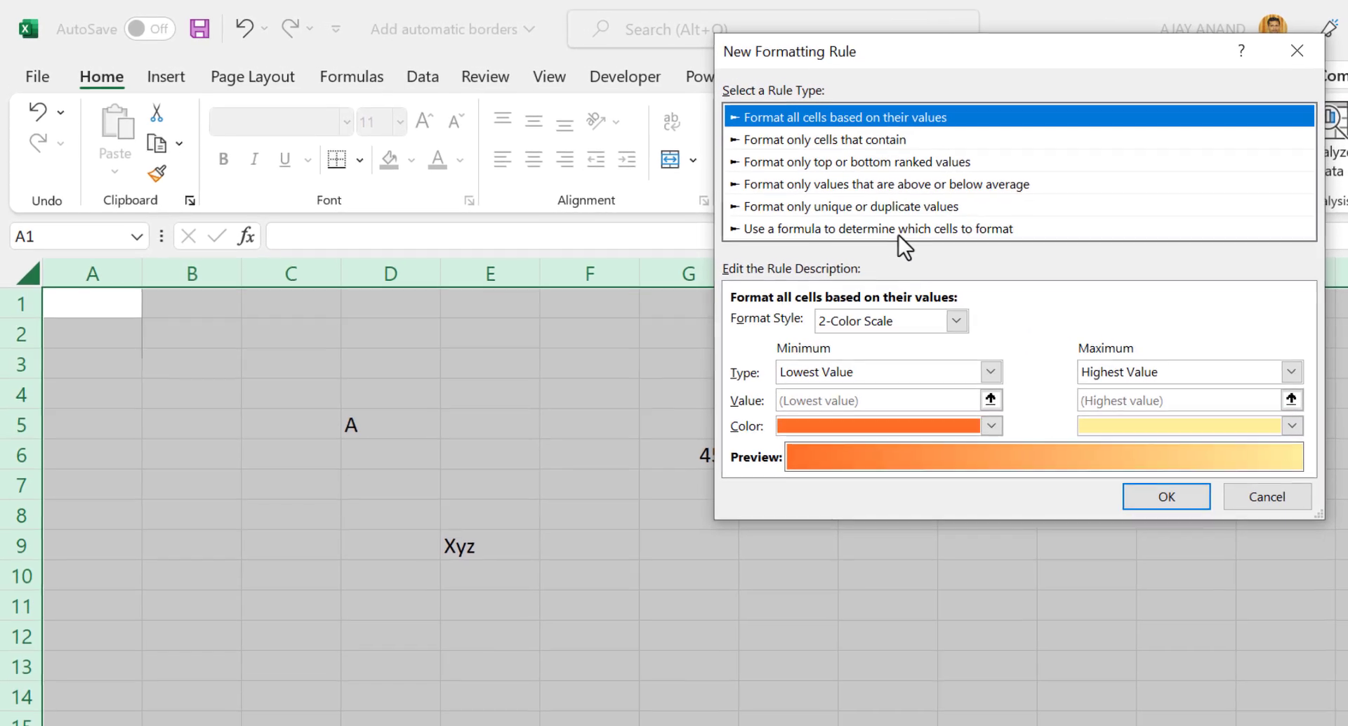
pyautogui.click(903, 236)
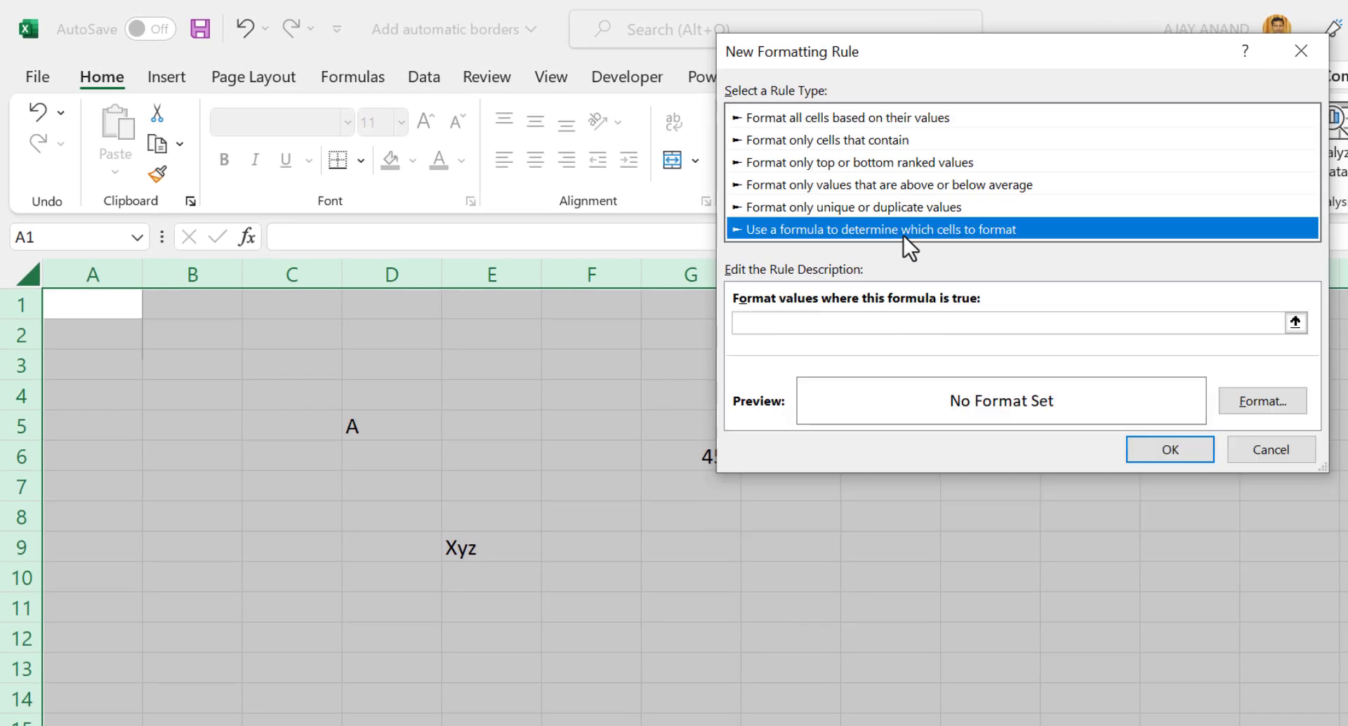
pyautogui.click(769, 325)
pyautogui.write('=')
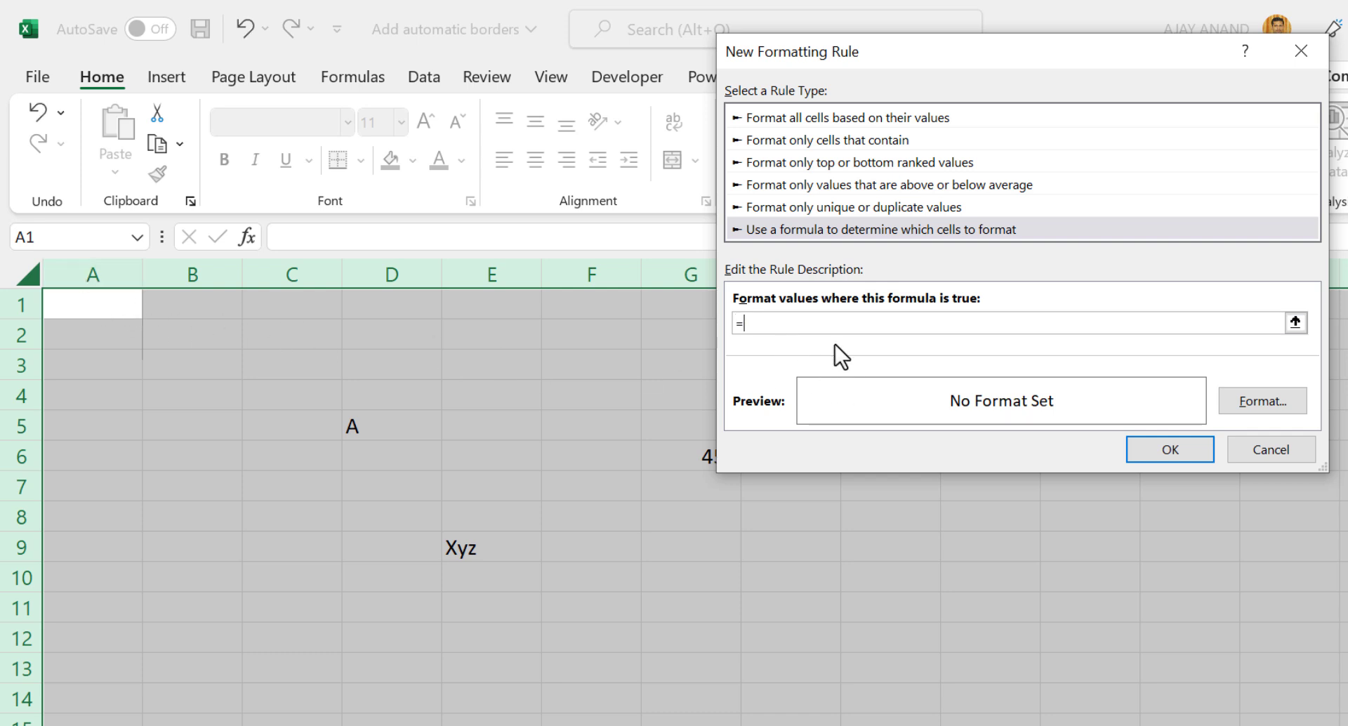
pyautogui.write('A1')
pyautogui.write('<>"')
pyautogui.write('"')
# Give the =A1<>"" rule an Outline border and apply it, bordering D5, E9 and G6
pyautogui.click(1228, 406)
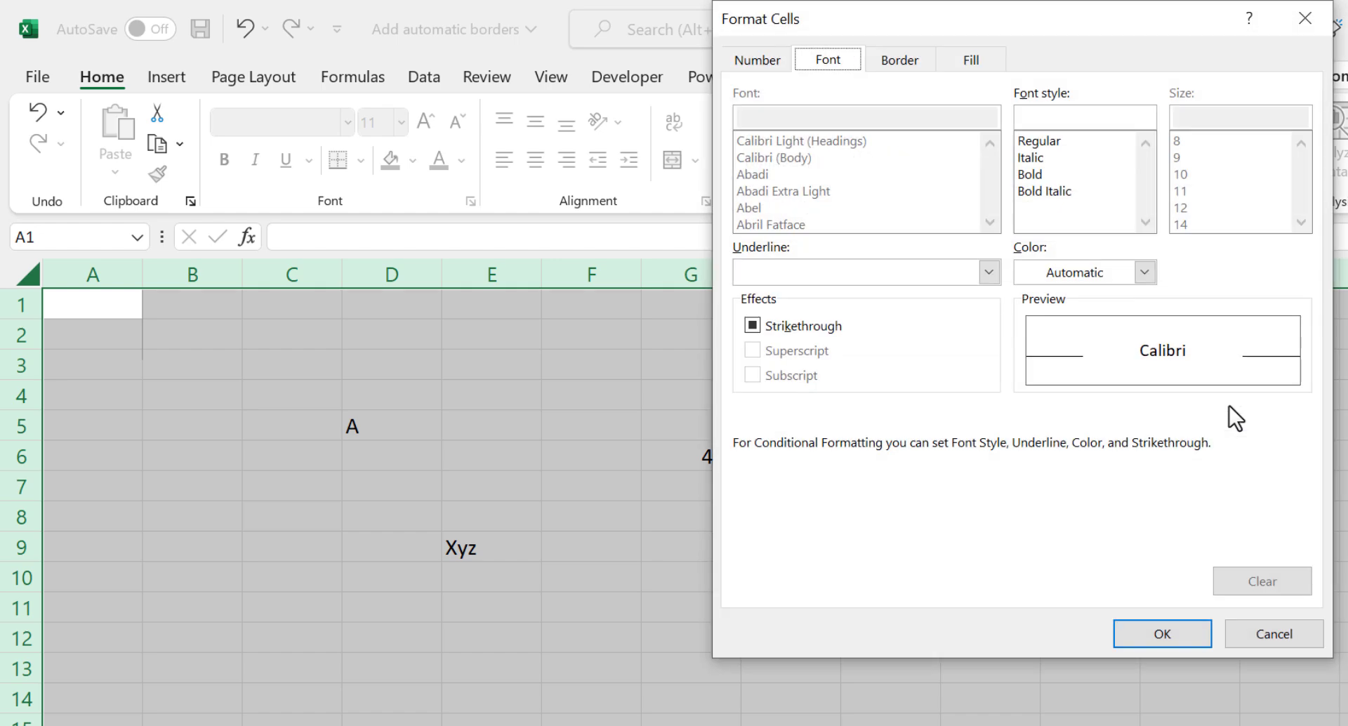
pyautogui.click(903, 60)
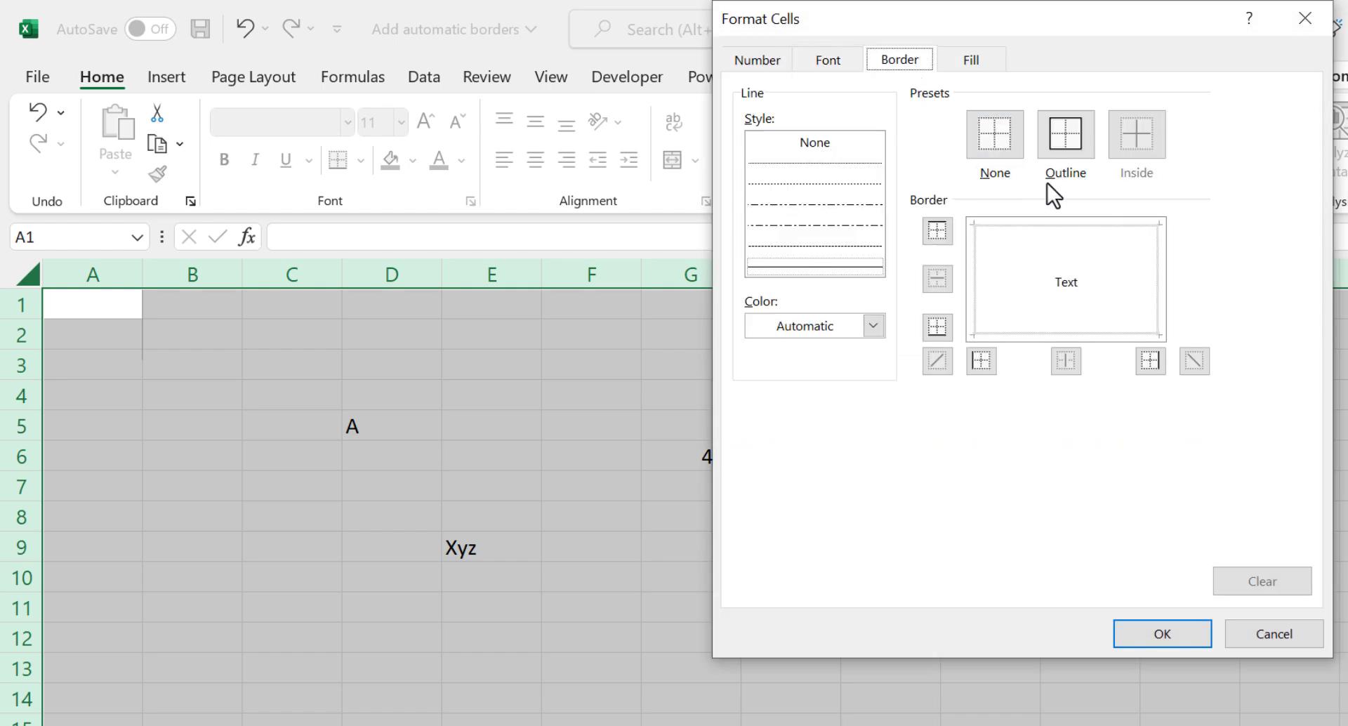
pyautogui.click(1075, 142)
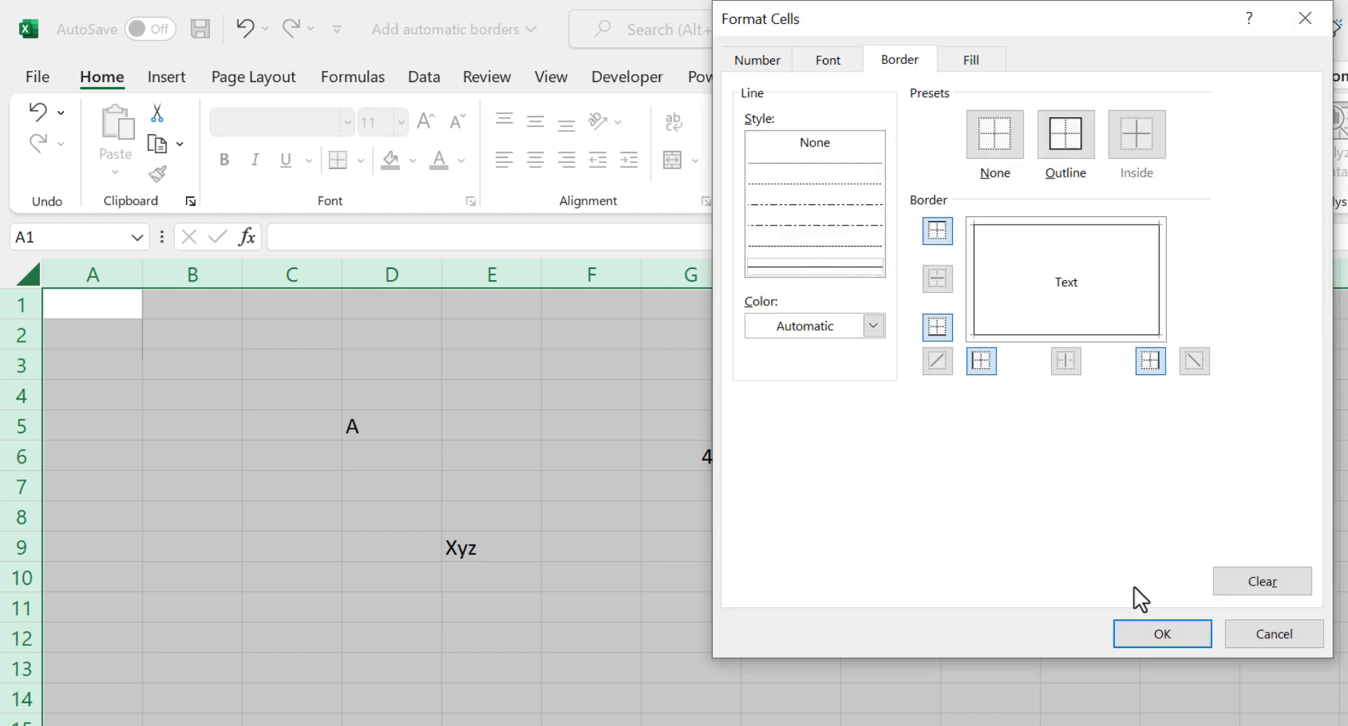
pyautogui.click(1134, 633)
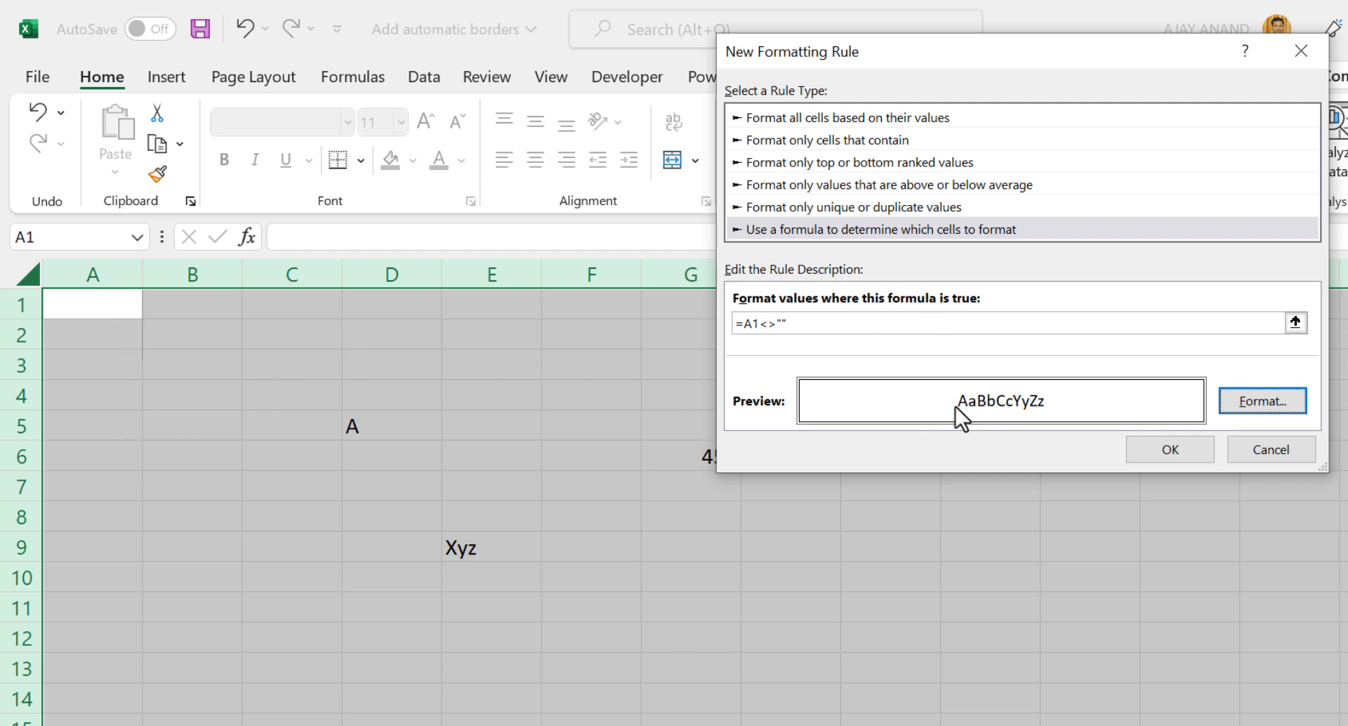
pyautogui.click(1164, 457)
pyautogui.click(920, 502)
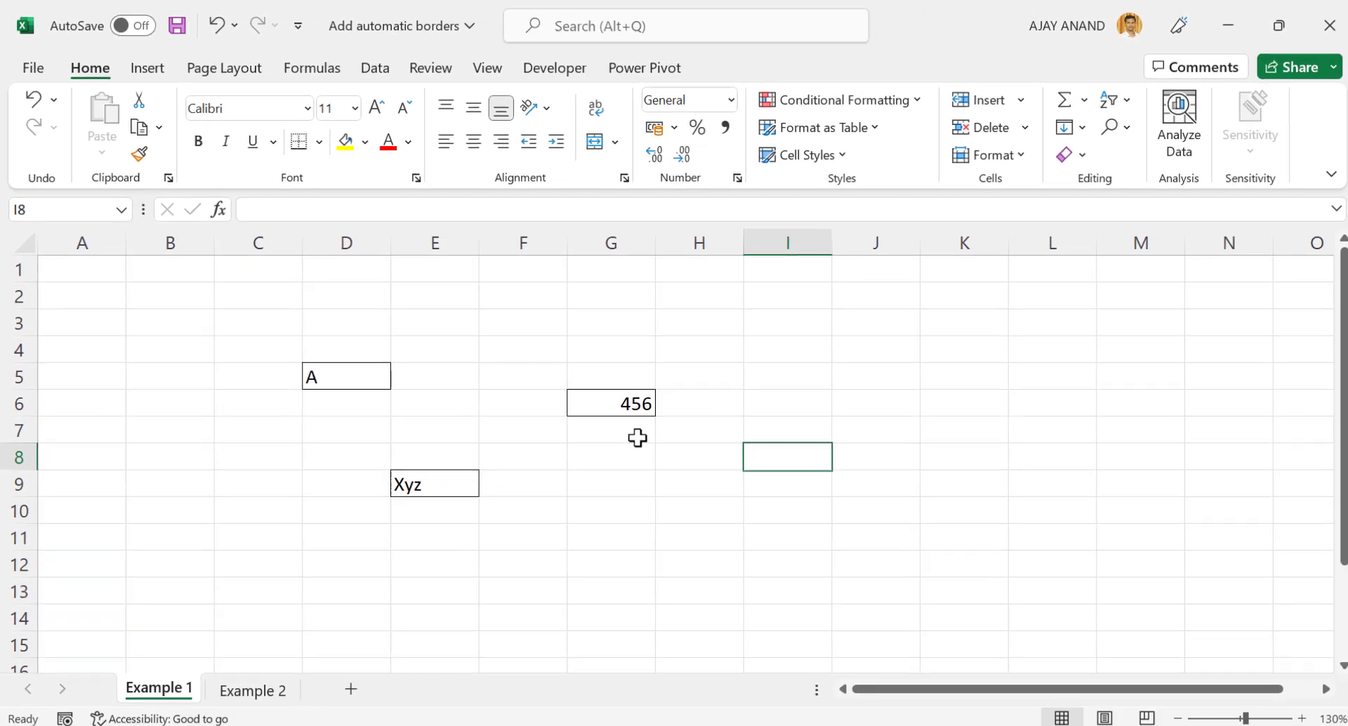
# Enter AJ in F2, Excel in B11 and 1259 in K10, then move to the Example 2 sheet
pyautogui.click(508, 303)
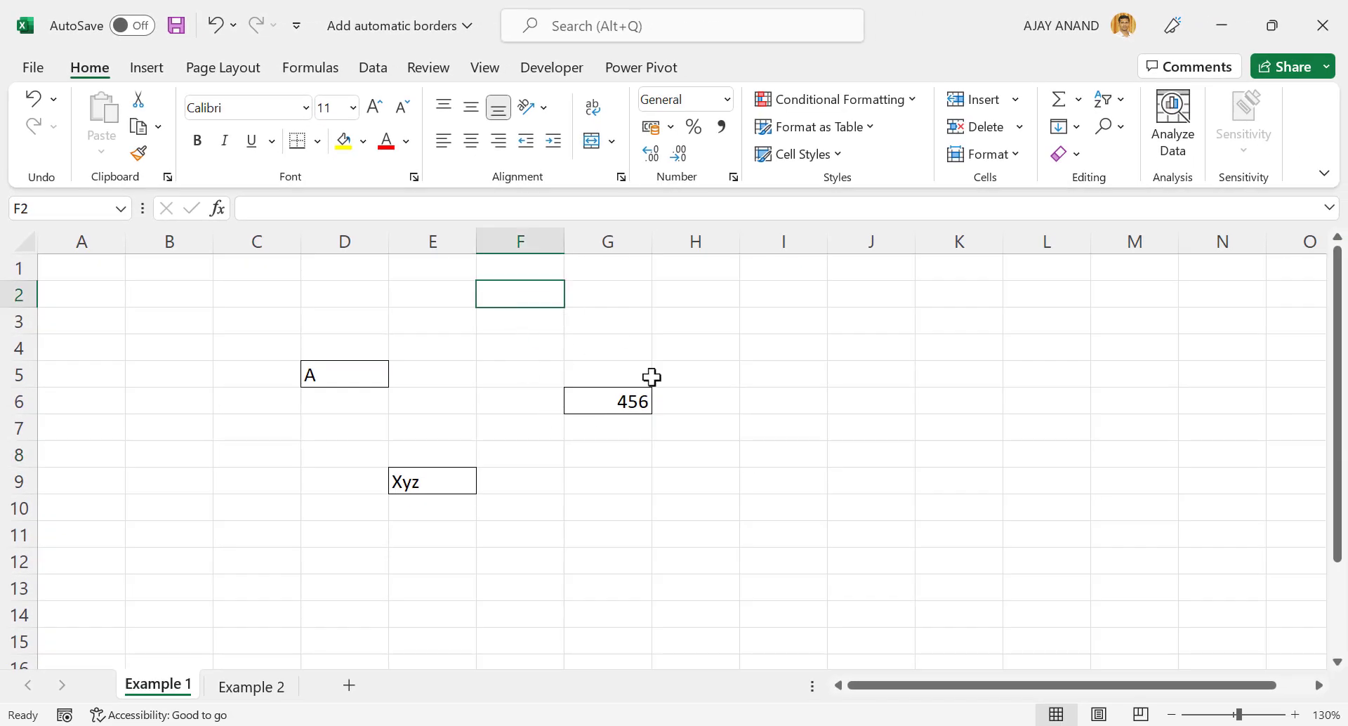
pyautogui.write('AJ')
pyautogui.press('Return')
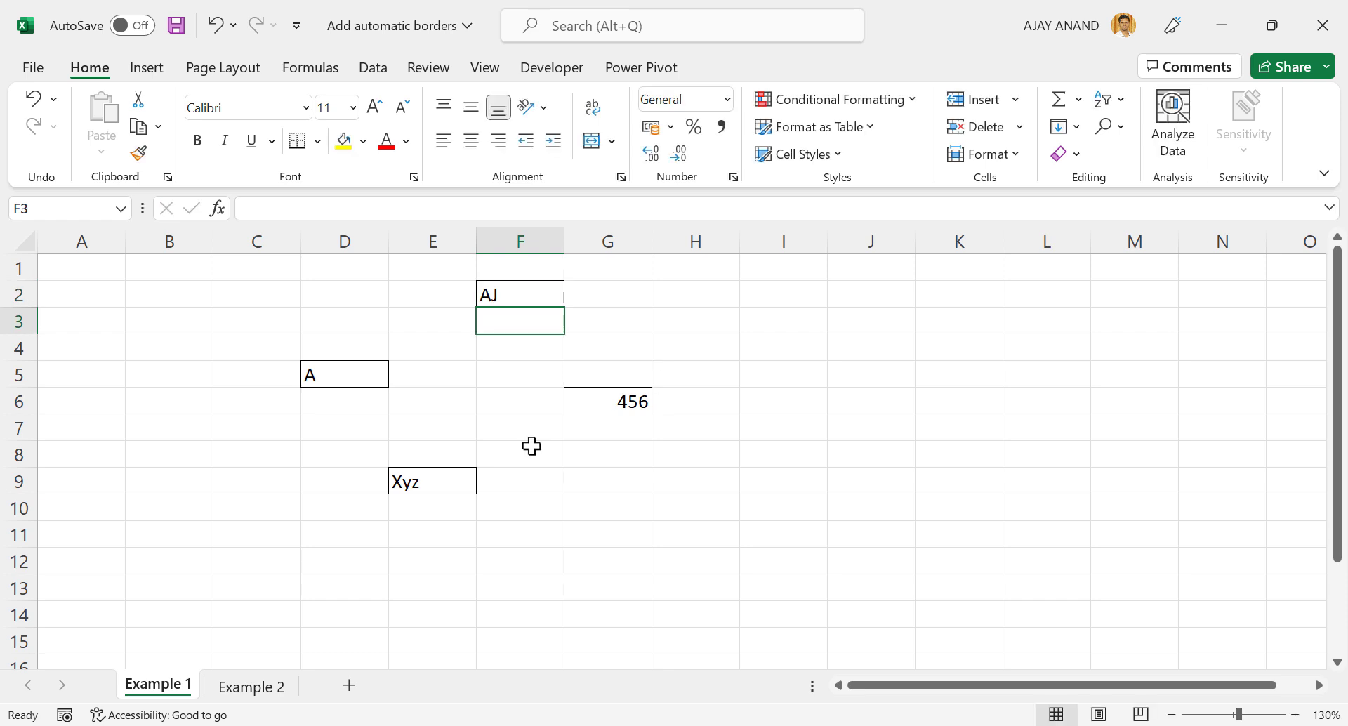
pyautogui.click(183, 530)
pyautogui.write('Excel')
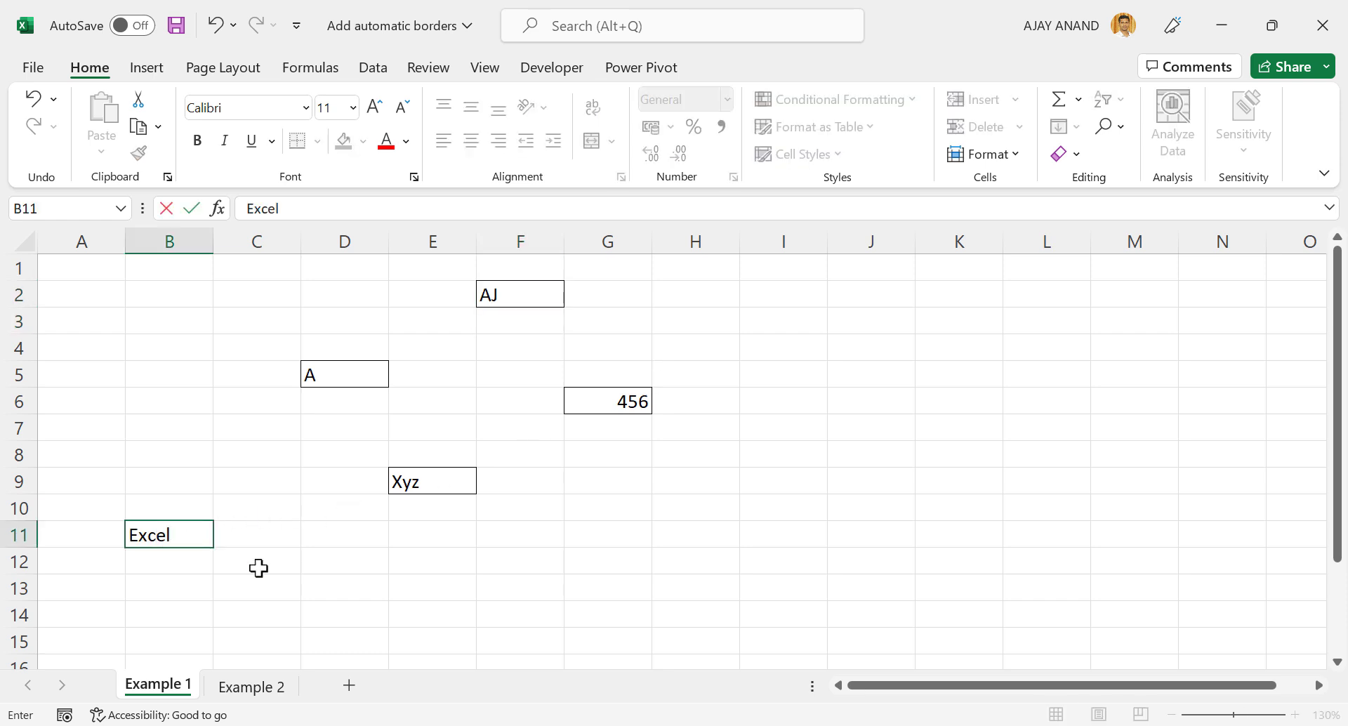
pyautogui.press('Return')
pyautogui.click(937, 518)
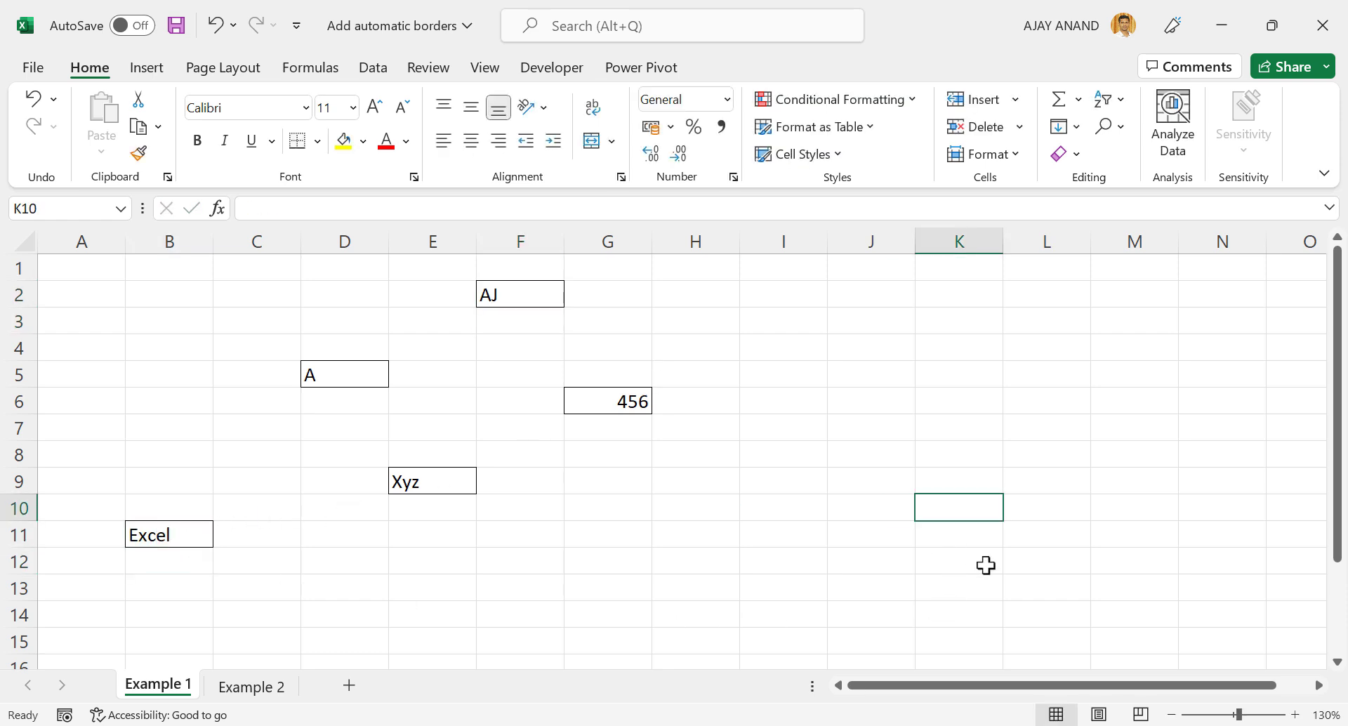
pyautogui.write('1259')
pyautogui.press('Return')
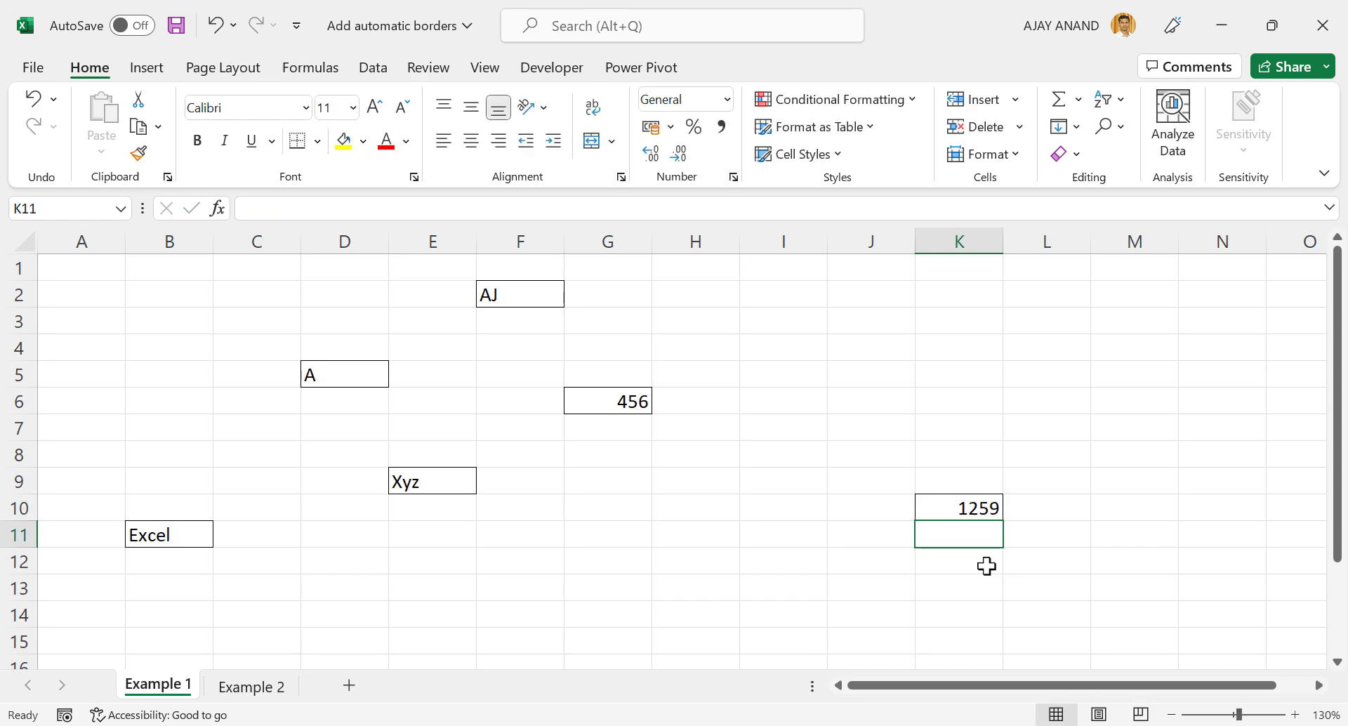
pyautogui.click(278, 691)
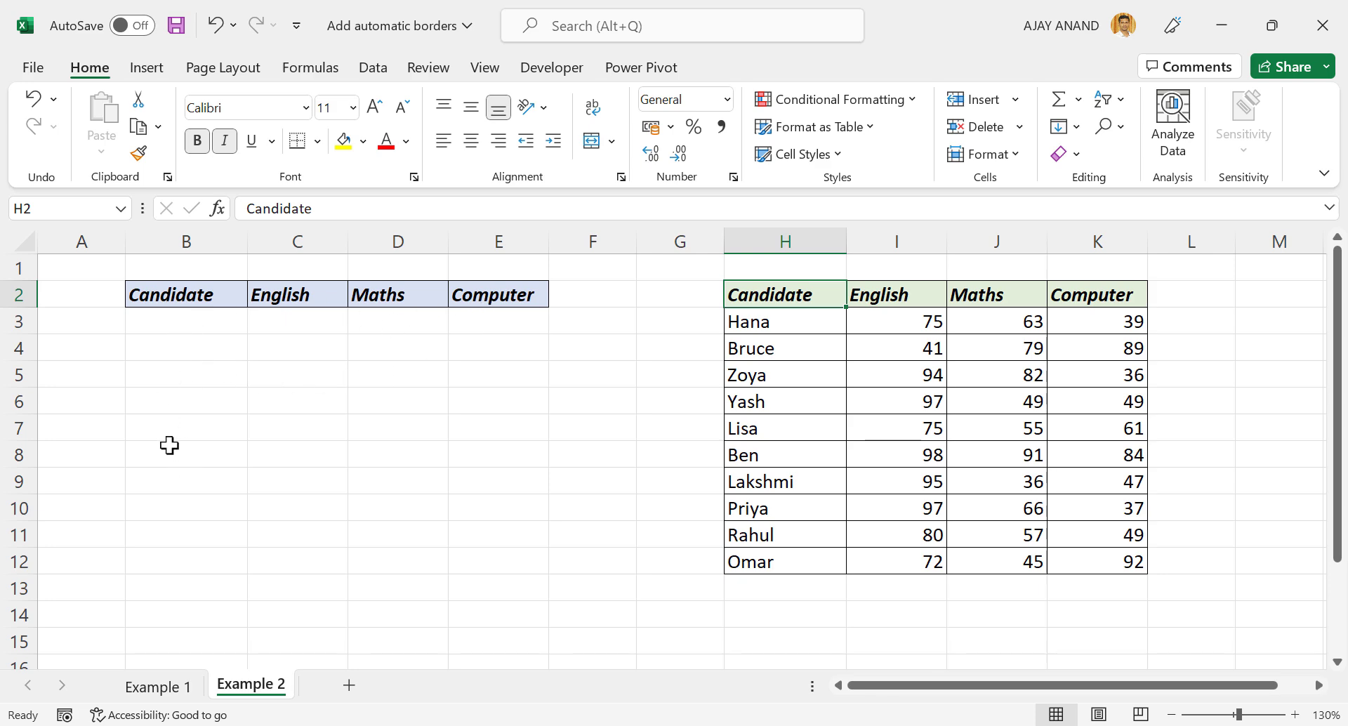
# Enter the name Hana in B5 of the candidate table
pyautogui.click(181, 374)
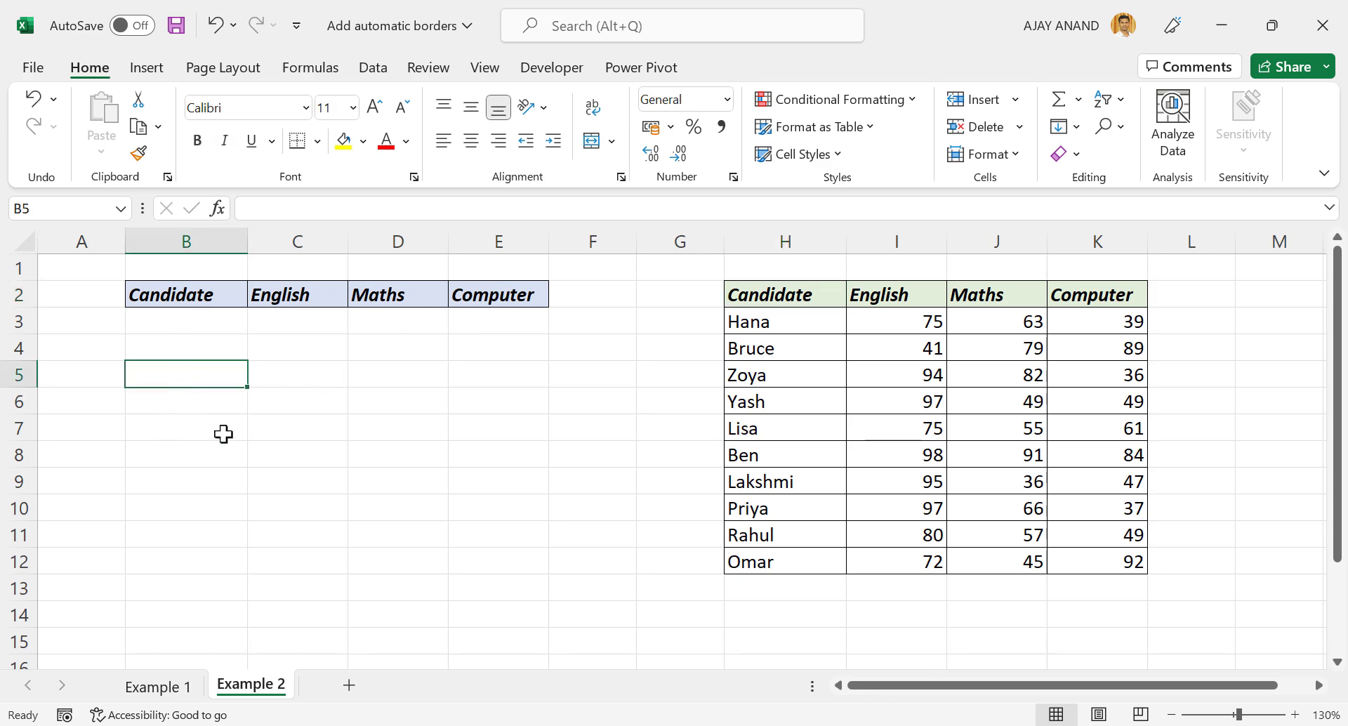
pyautogui.write('Hana')
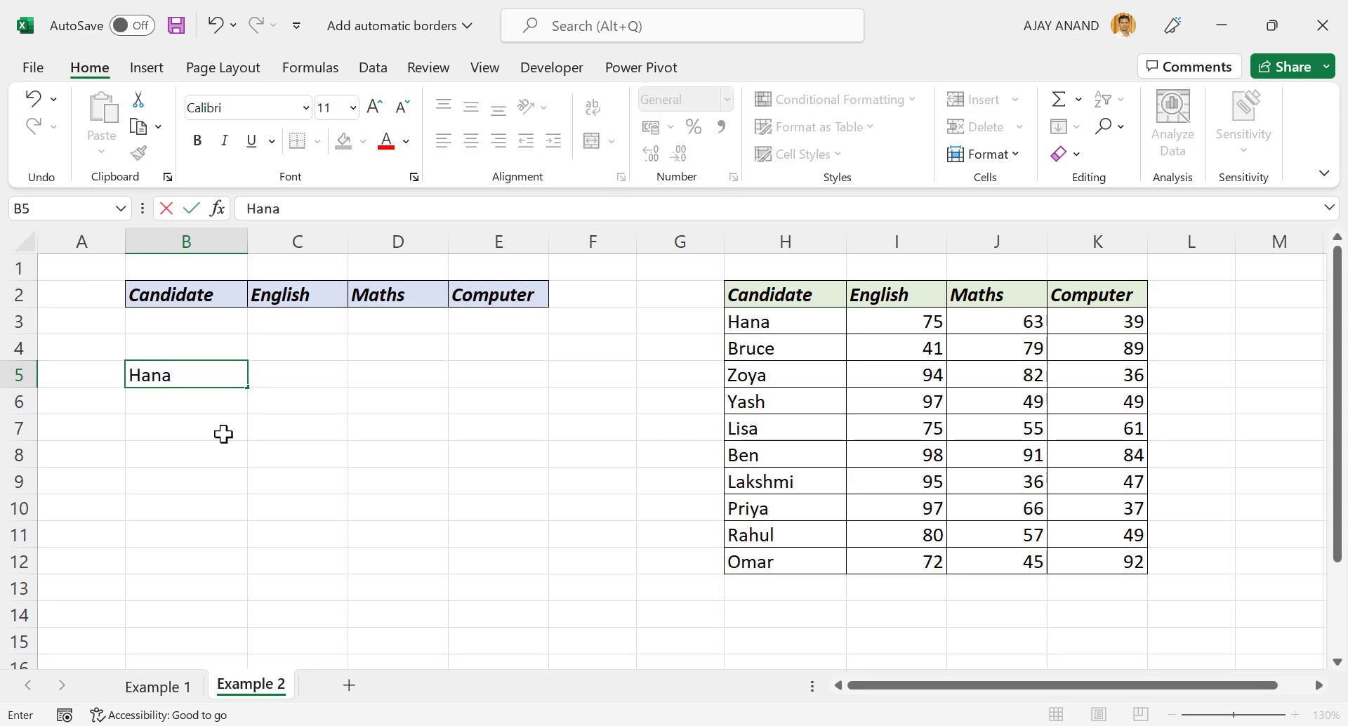
pyautogui.press('Return')
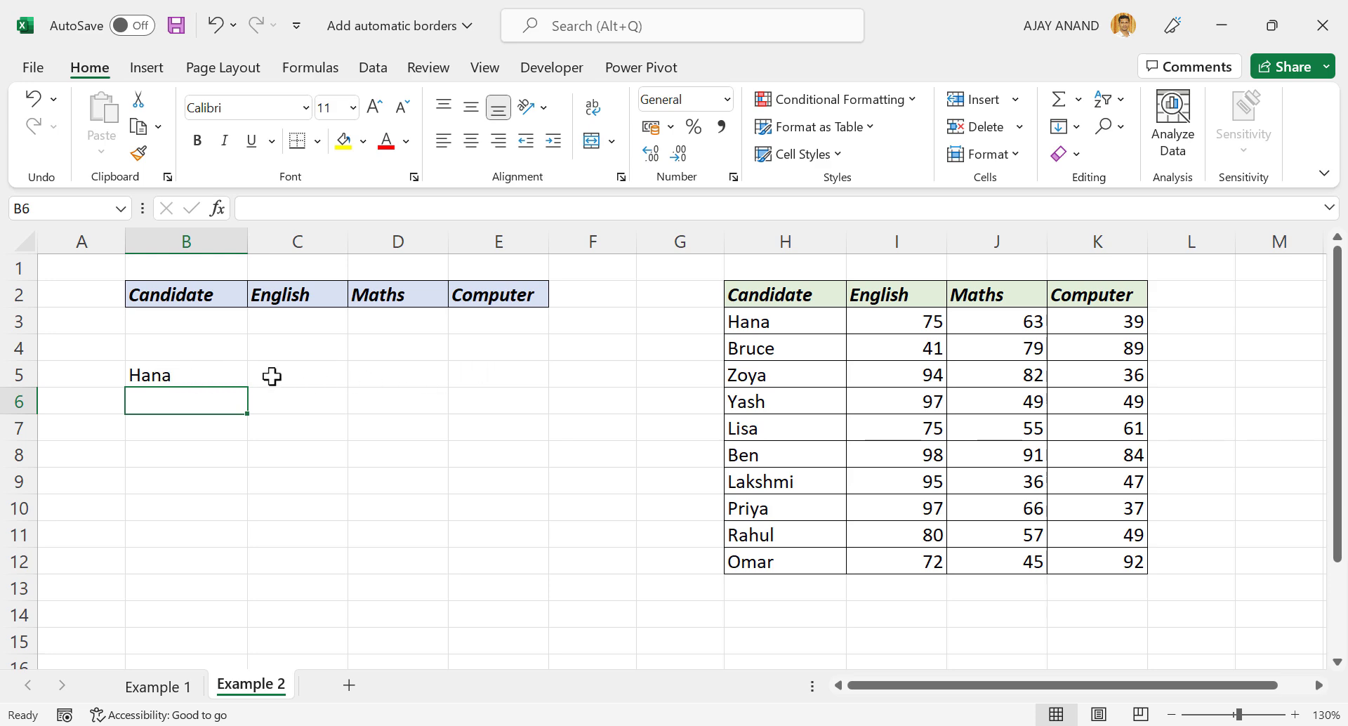
# For B3:E12, start a new formula-based rule with the condition =$B3<>""
pyautogui.moveTo(199, 313); pyautogui.dragTo(499, 554)
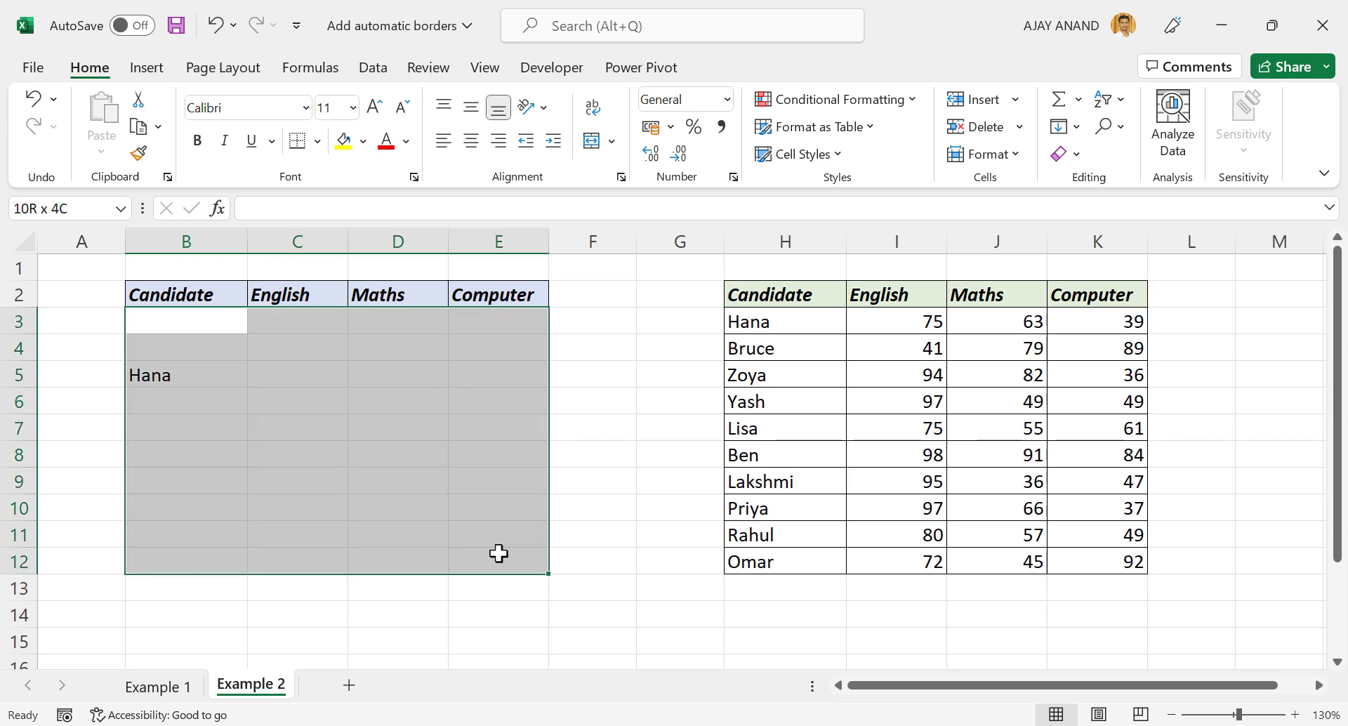
pyautogui.click(812, 102)
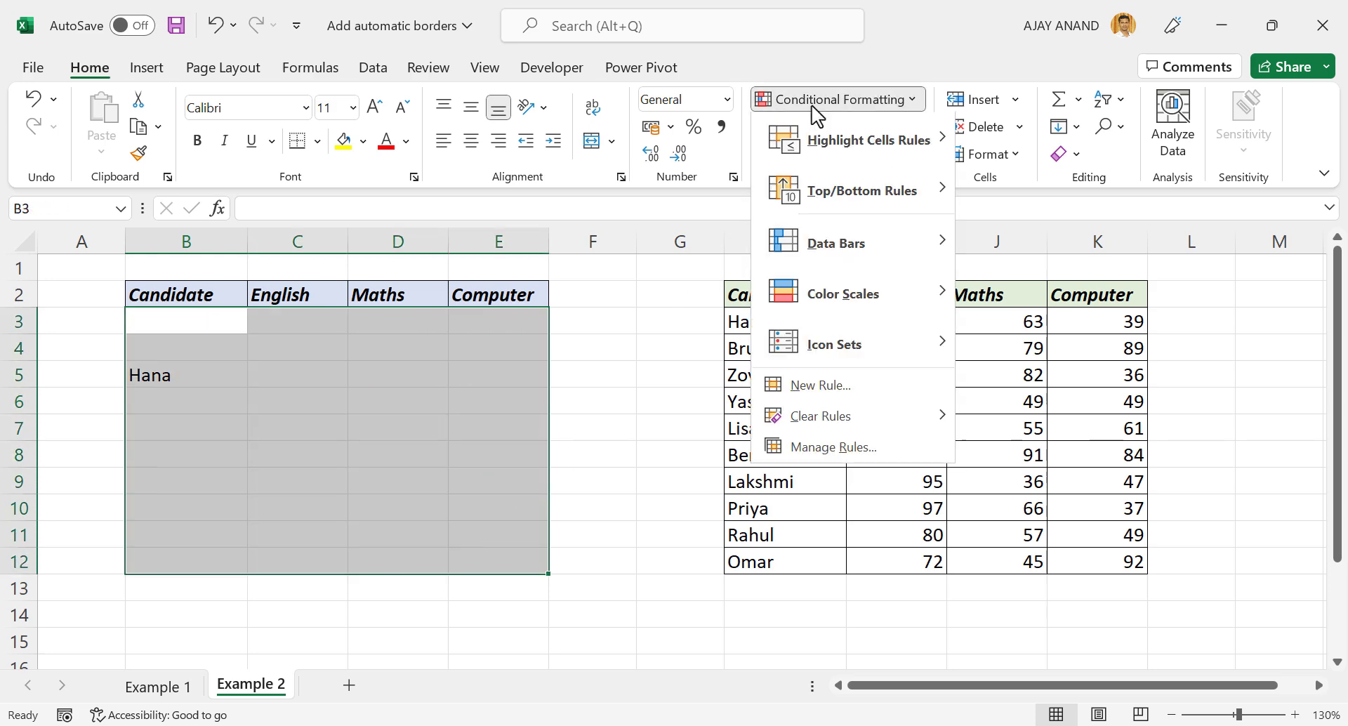
pyautogui.click(827, 385)
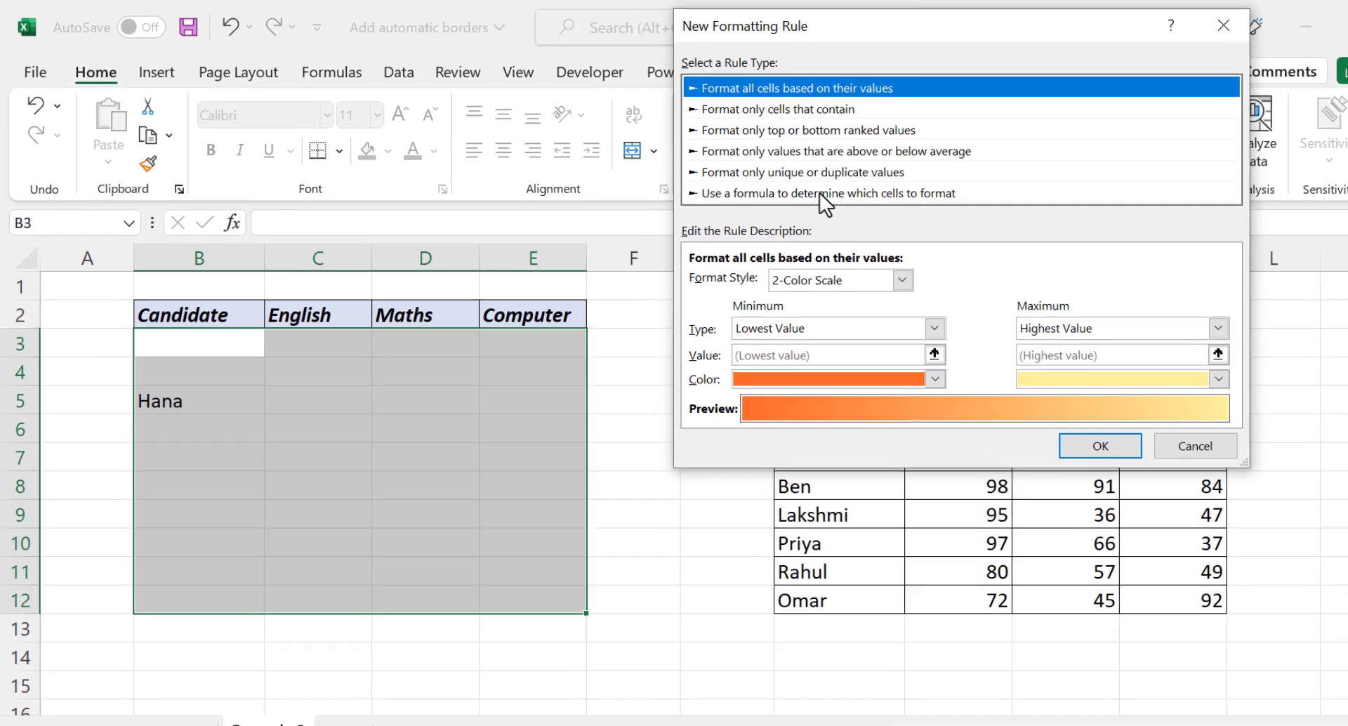
pyautogui.click(819, 193)
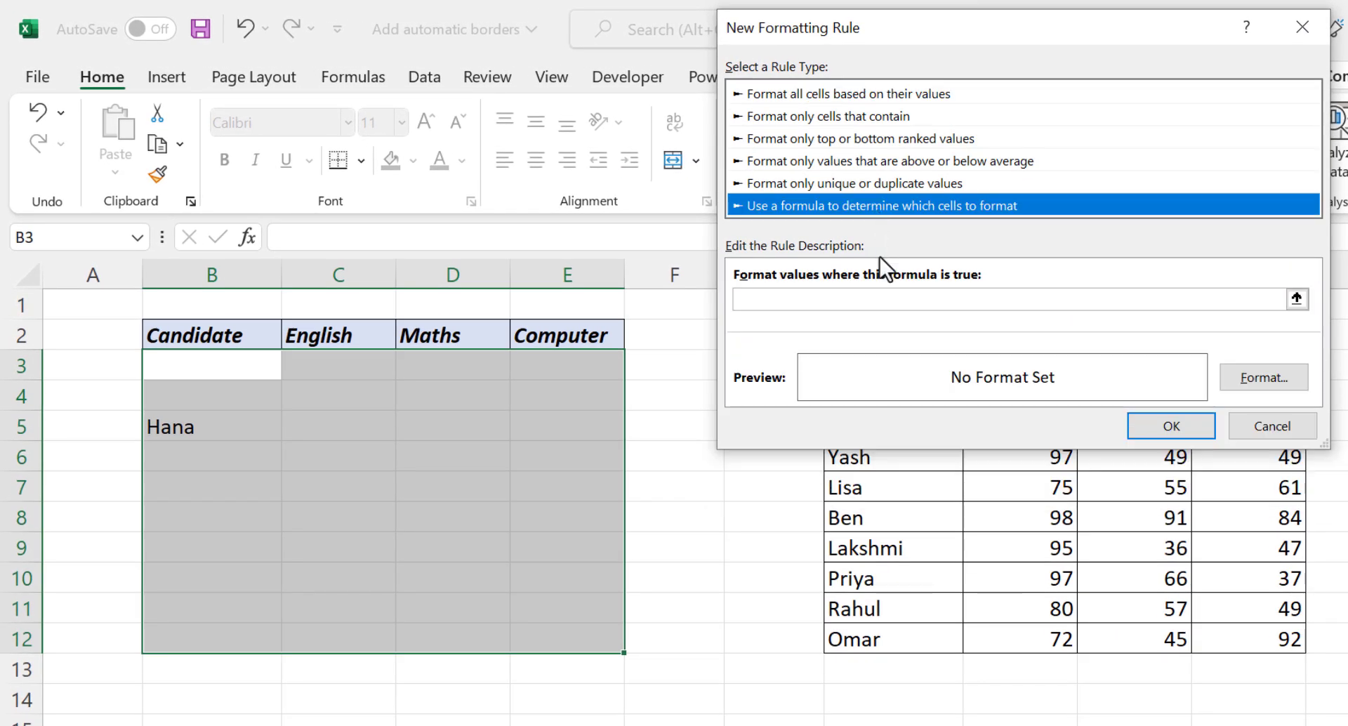
pyautogui.click(762, 300)
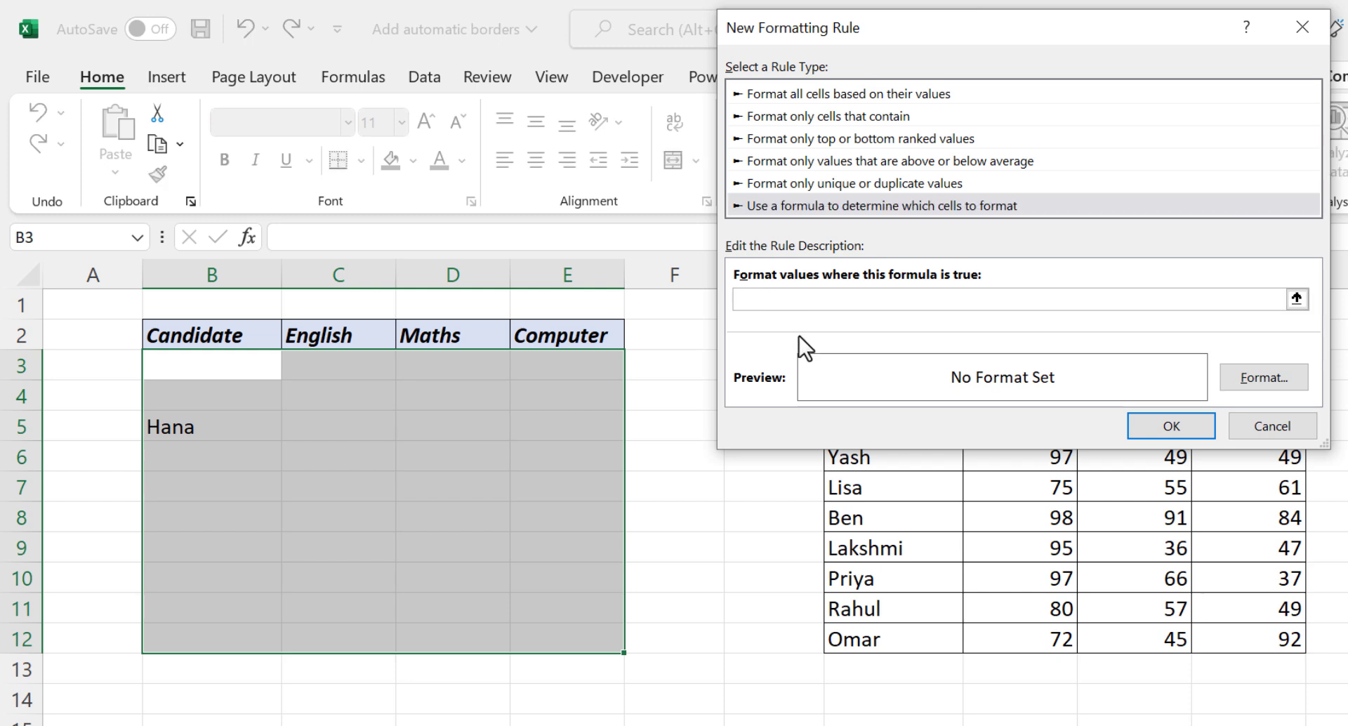
pyautogui.write('=')
pyautogui.write('$B3')
pyautogui.write('<>')
pyautogui.write('""')
# Give the =$B3<>"" rule an Outline border and apply it, outlining the Hana row B5:E5
pyautogui.click(1244, 377)
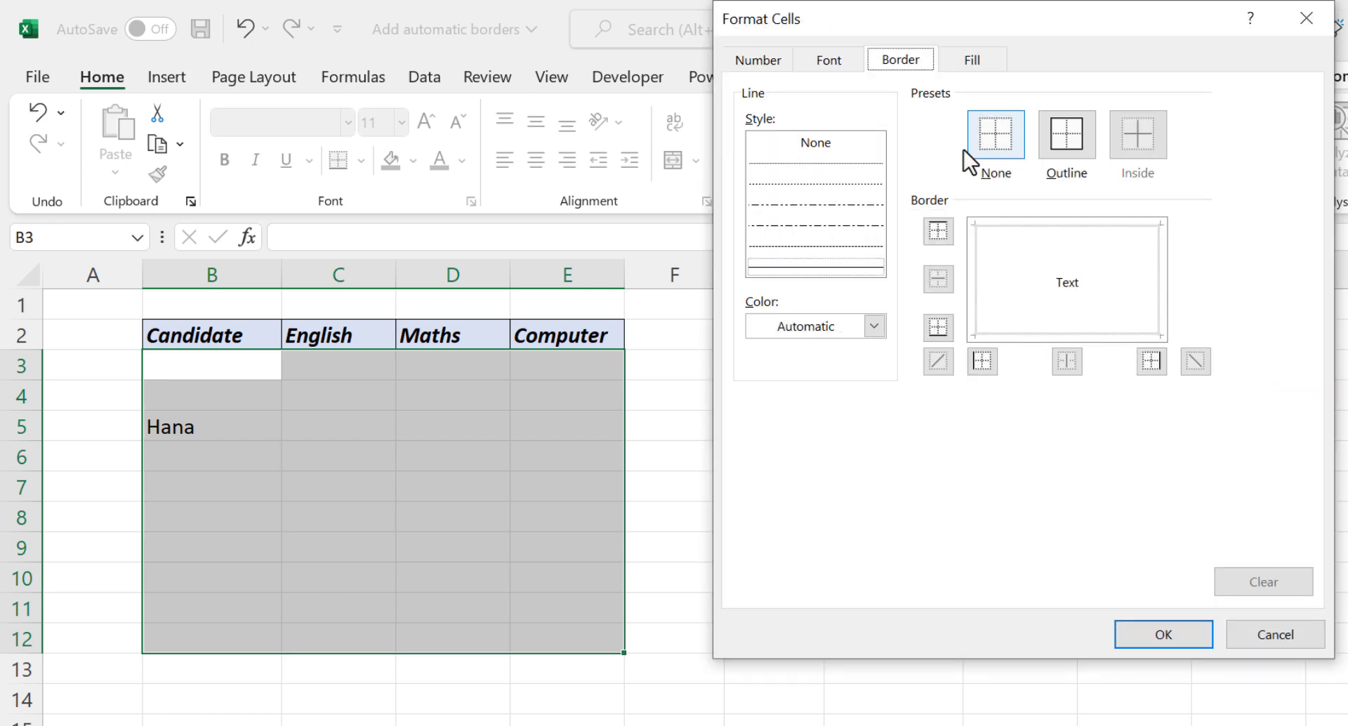
pyautogui.click(1071, 149)
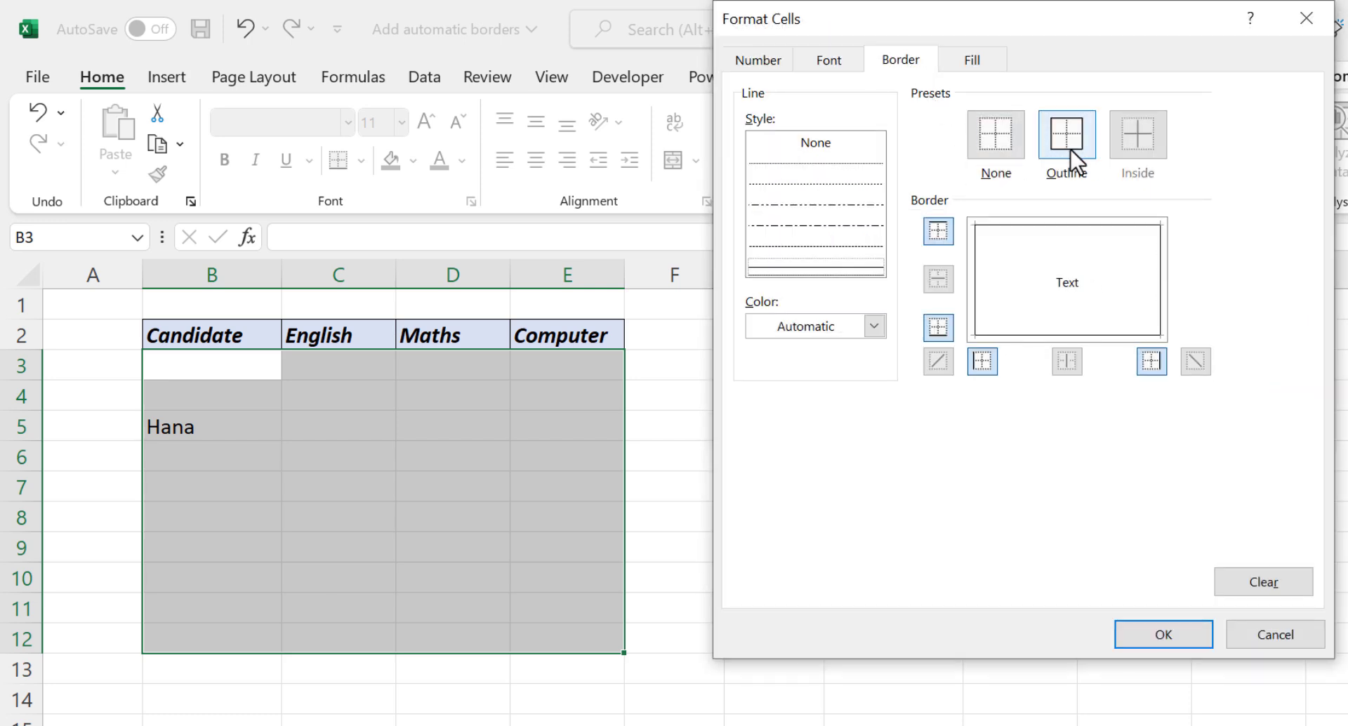
pyautogui.click(1136, 629)
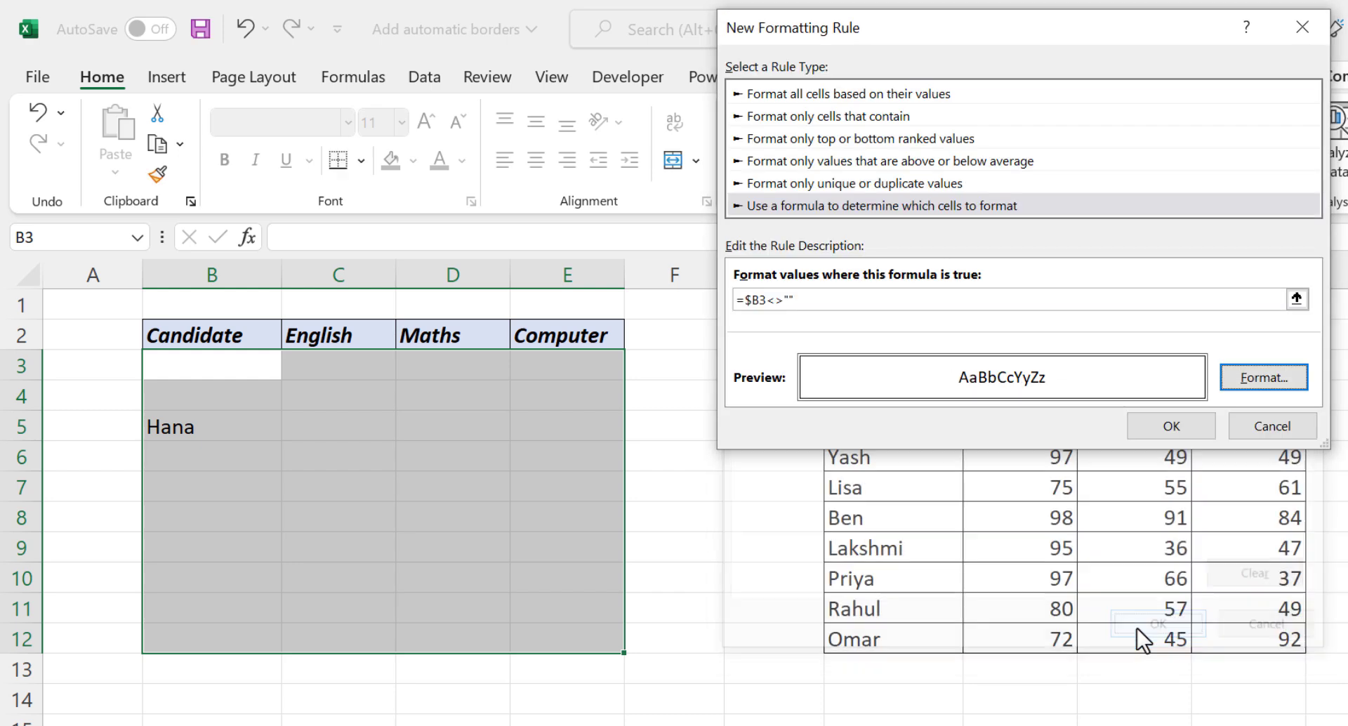
pyautogui.click(1149, 428)
pyautogui.click(580, 529)
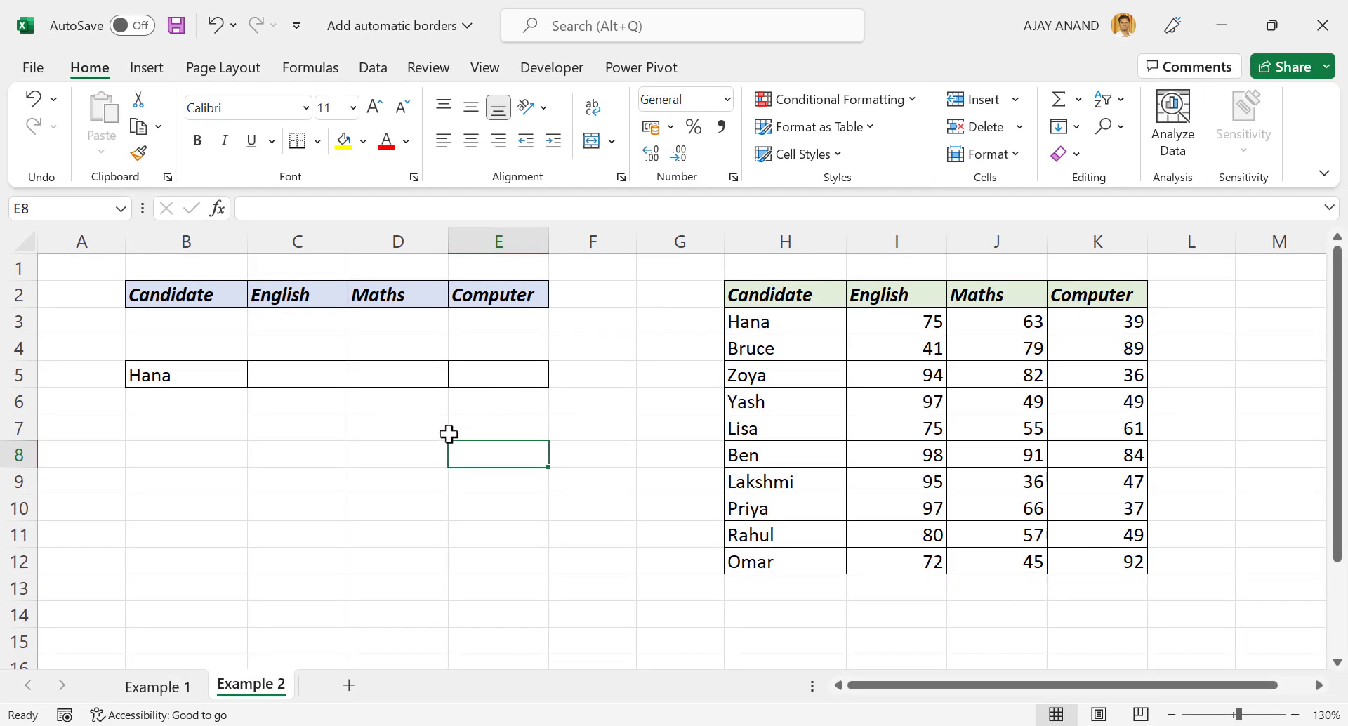
# Enter Rahul in B7 and 100 in B10, then clear Hana from B5
pyautogui.click(186, 431)
pyautogui.write('Rahul')
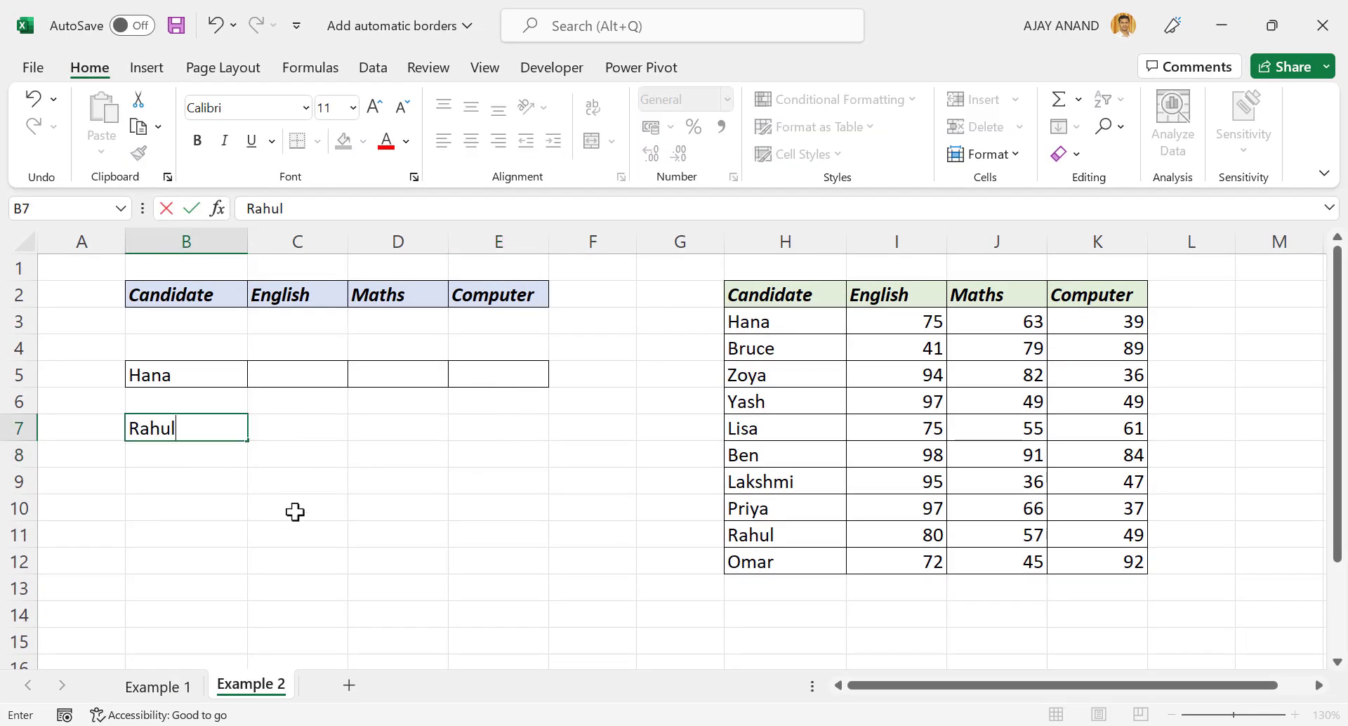
pyautogui.press('Return')
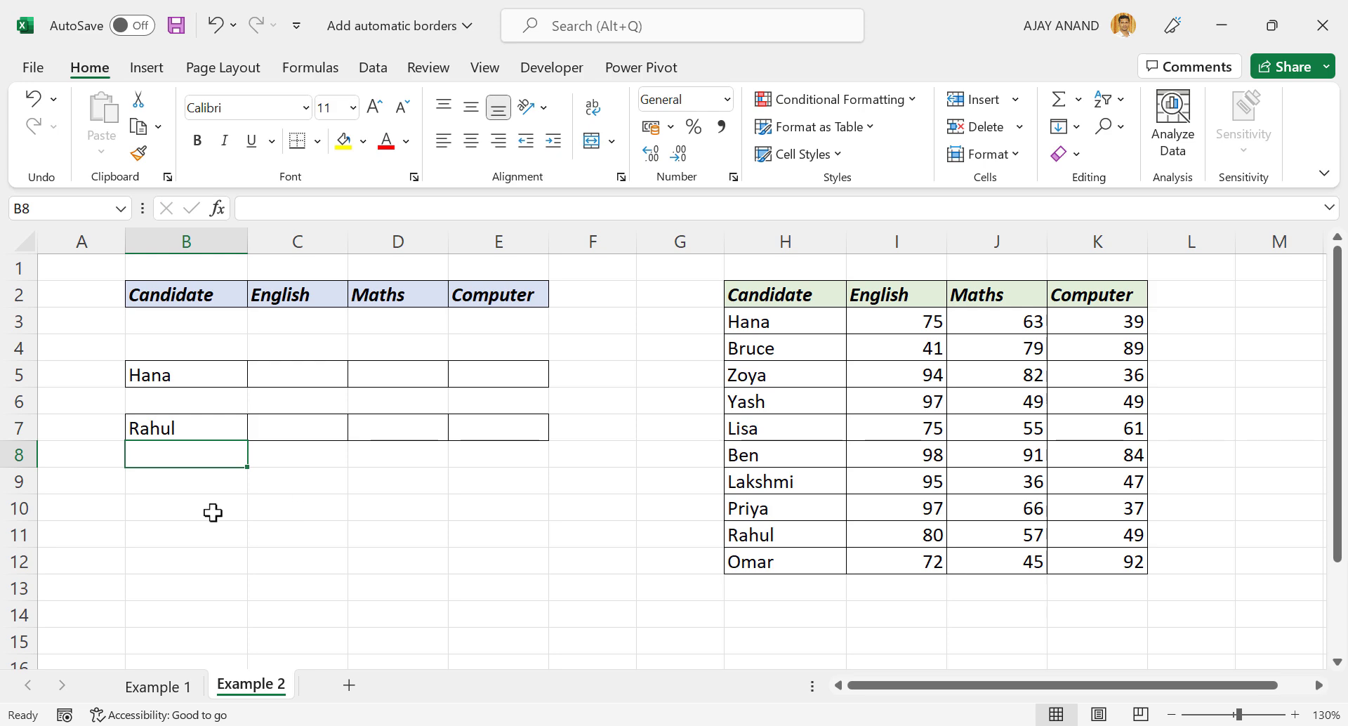
pyautogui.click(215, 512)
pyautogui.write('100')
pyautogui.press('Return')
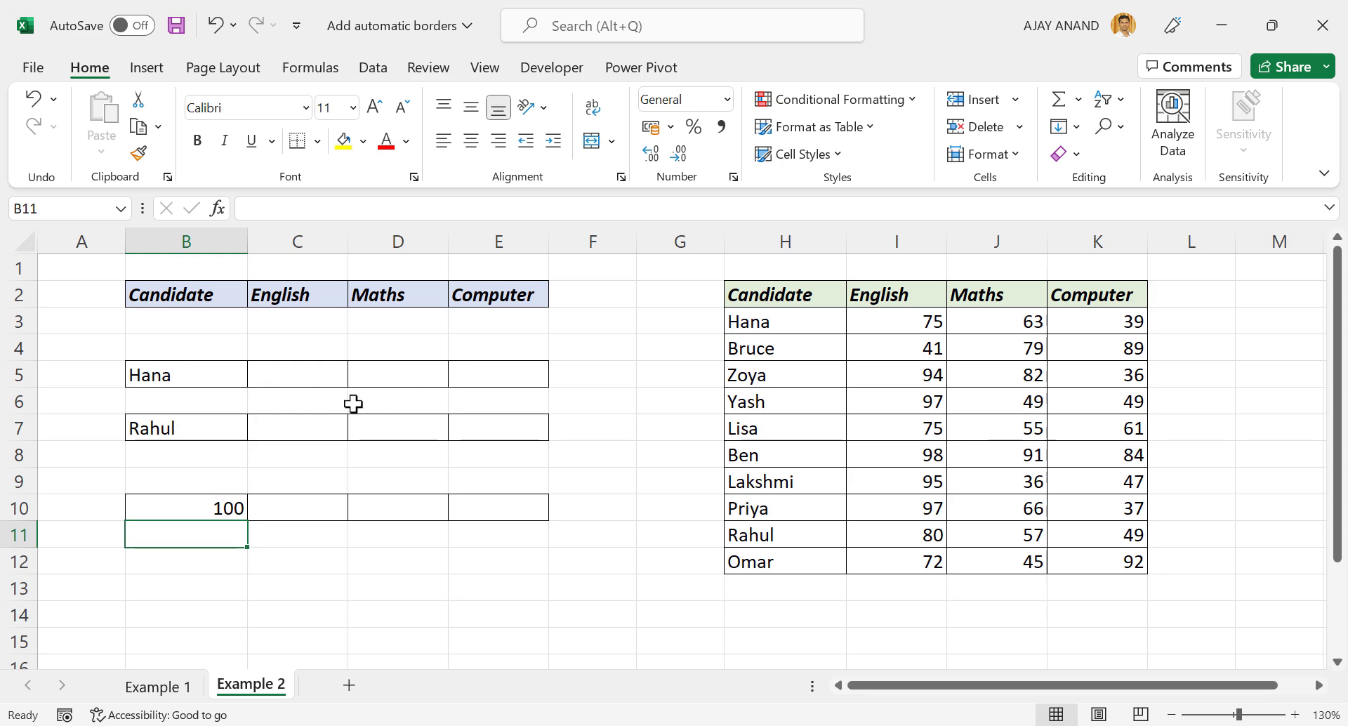
pyautogui.click(190, 379)
pyautogui.press('Delete')
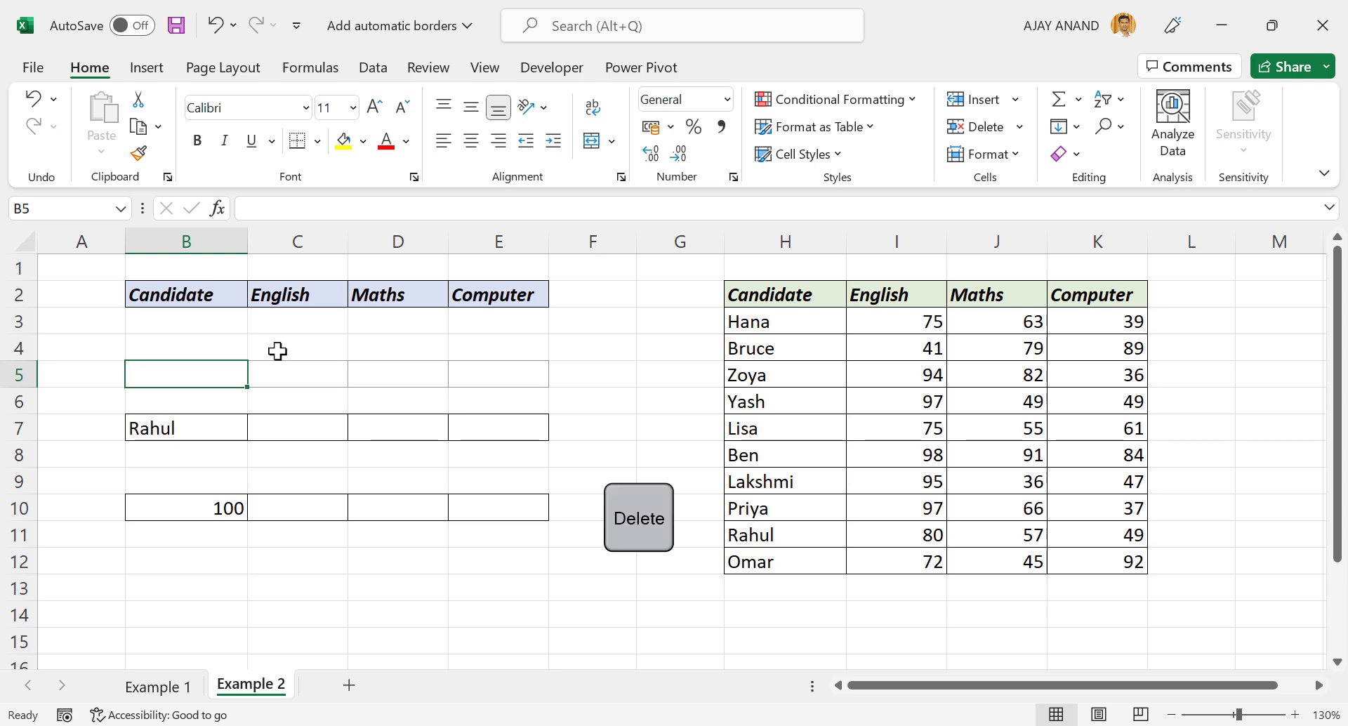
pyautogui.moveTo(205, 434); pyautogui.dragTo(198, 508)
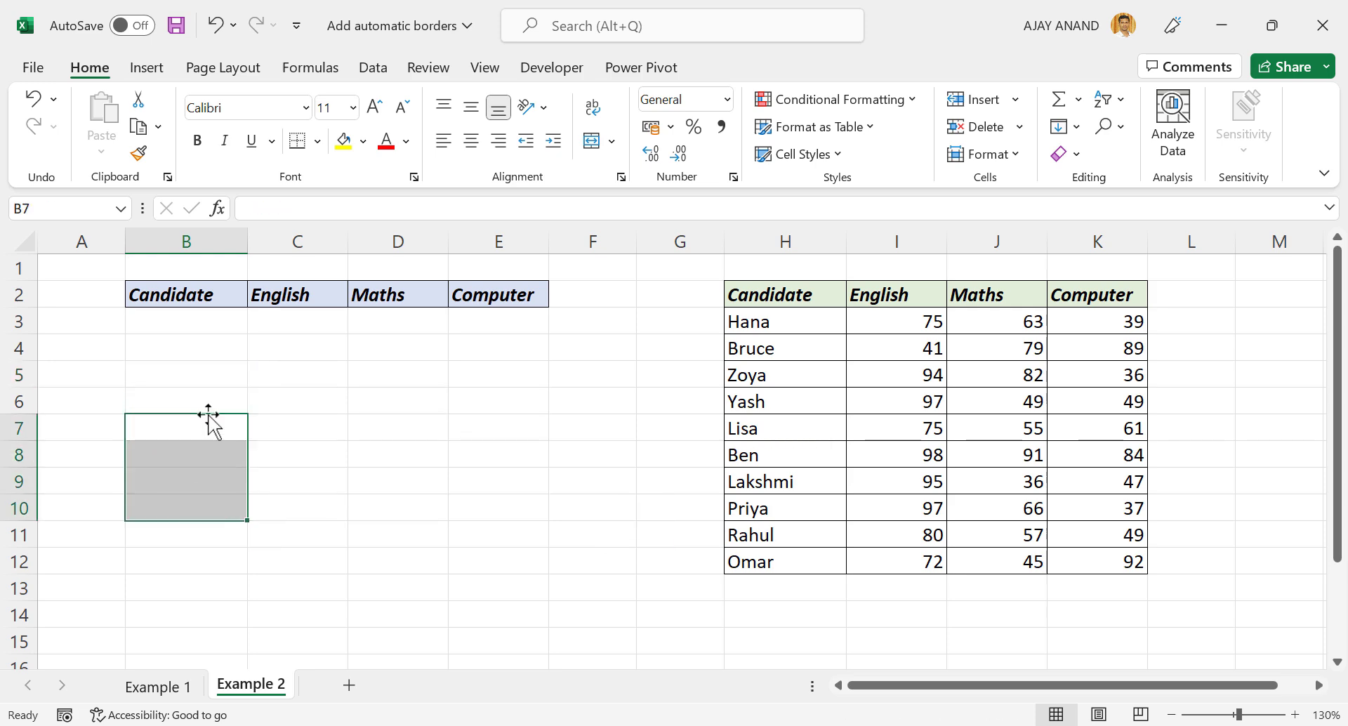
# Enter Ben in B6, fill it down through B12, and select B3:E12
pyautogui.click(205, 407)
pyautogui.write('Ben')
pyautogui.press('Return')
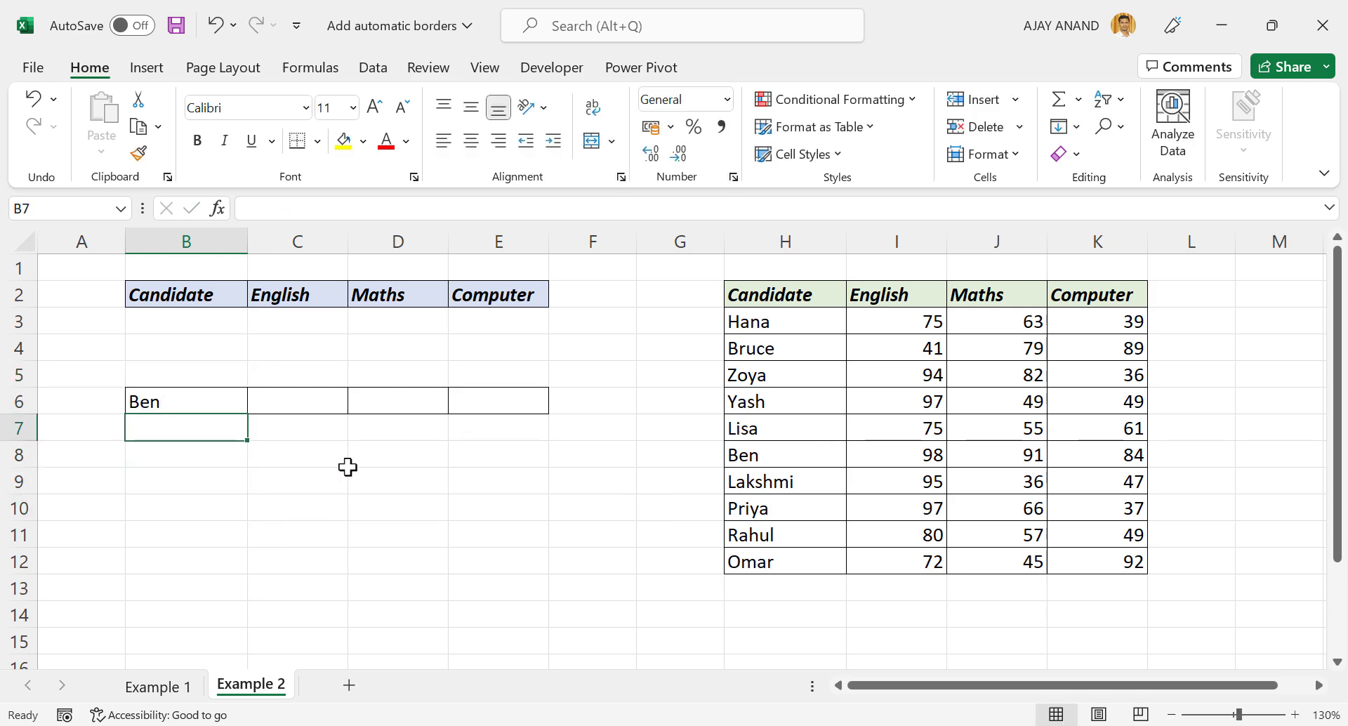
pyautogui.click(210, 402)
pyautogui.moveTo(246, 414); pyautogui.dragTo(247, 566)
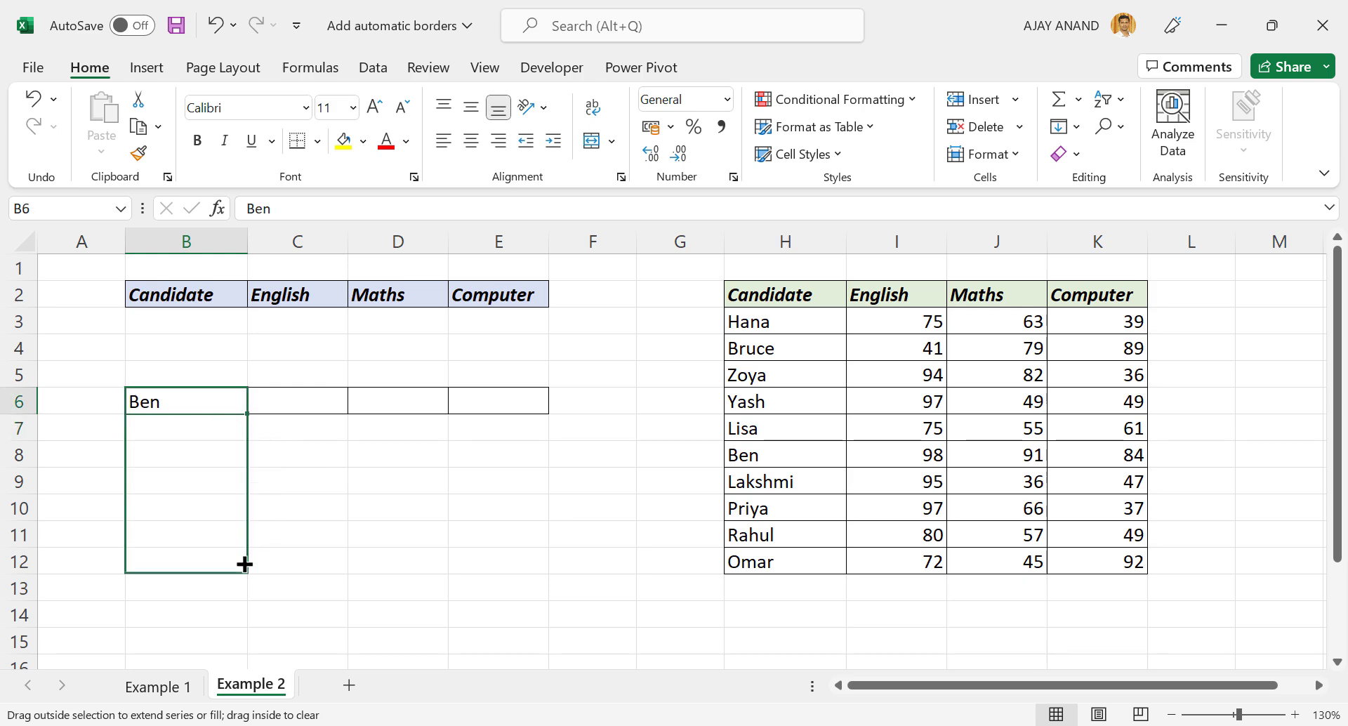
pyautogui.click(338, 497)
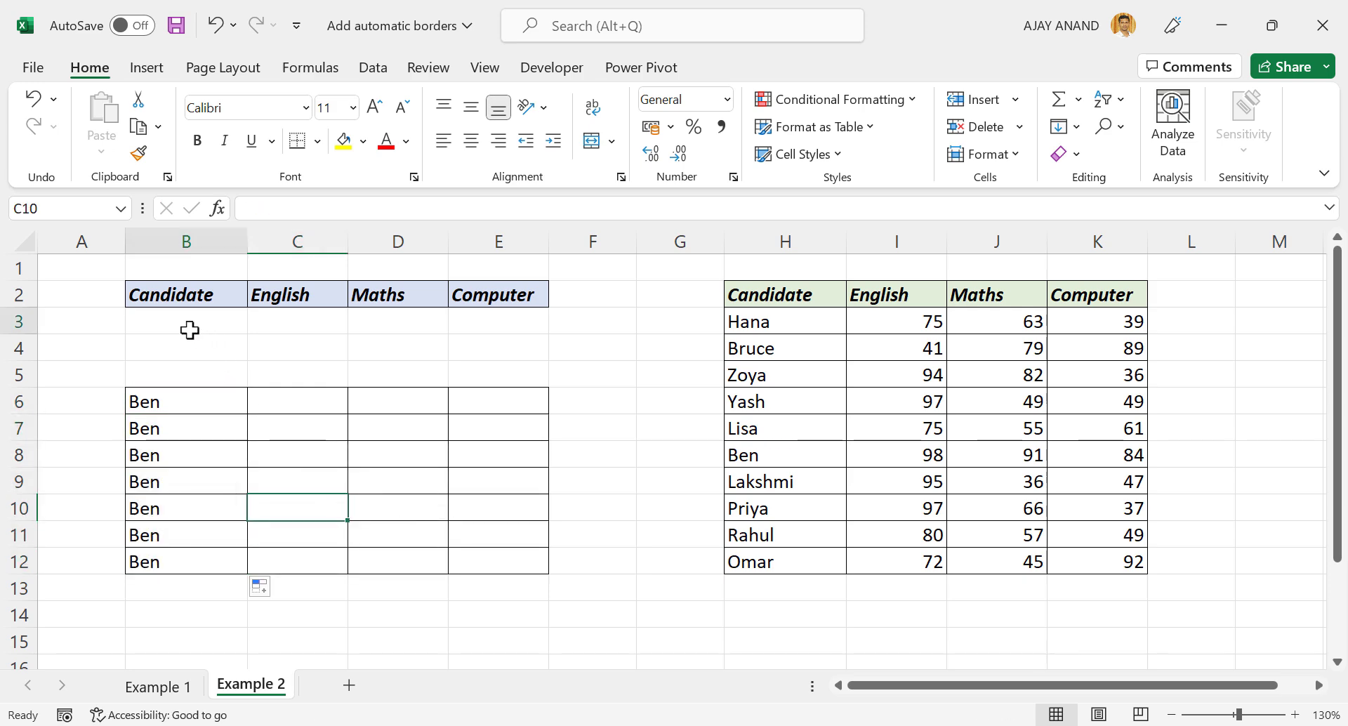
pyautogui.moveTo(189, 327); pyautogui.dragTo(476, 558)
# Edit the =$B3<>"" rule to add a light blue fill alongside its border
pyautogui.click(801, 107)
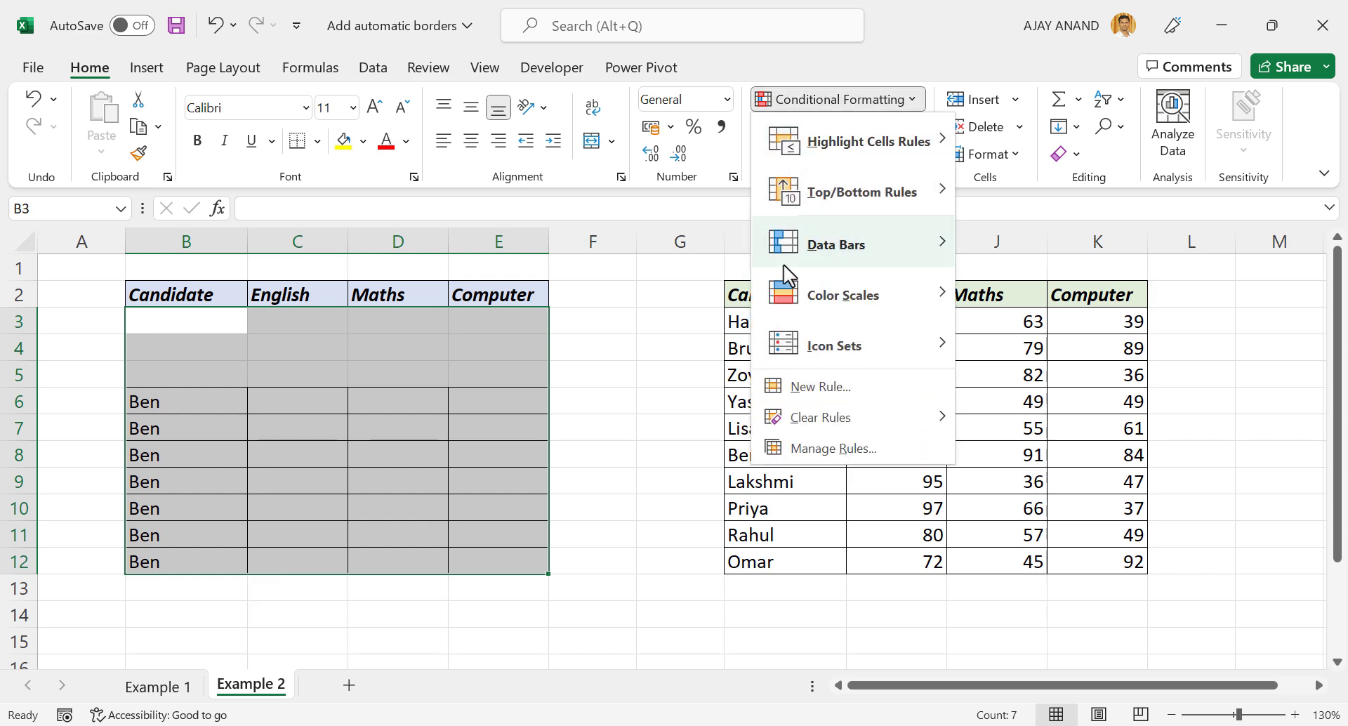
pyautogui.click(801, 452)
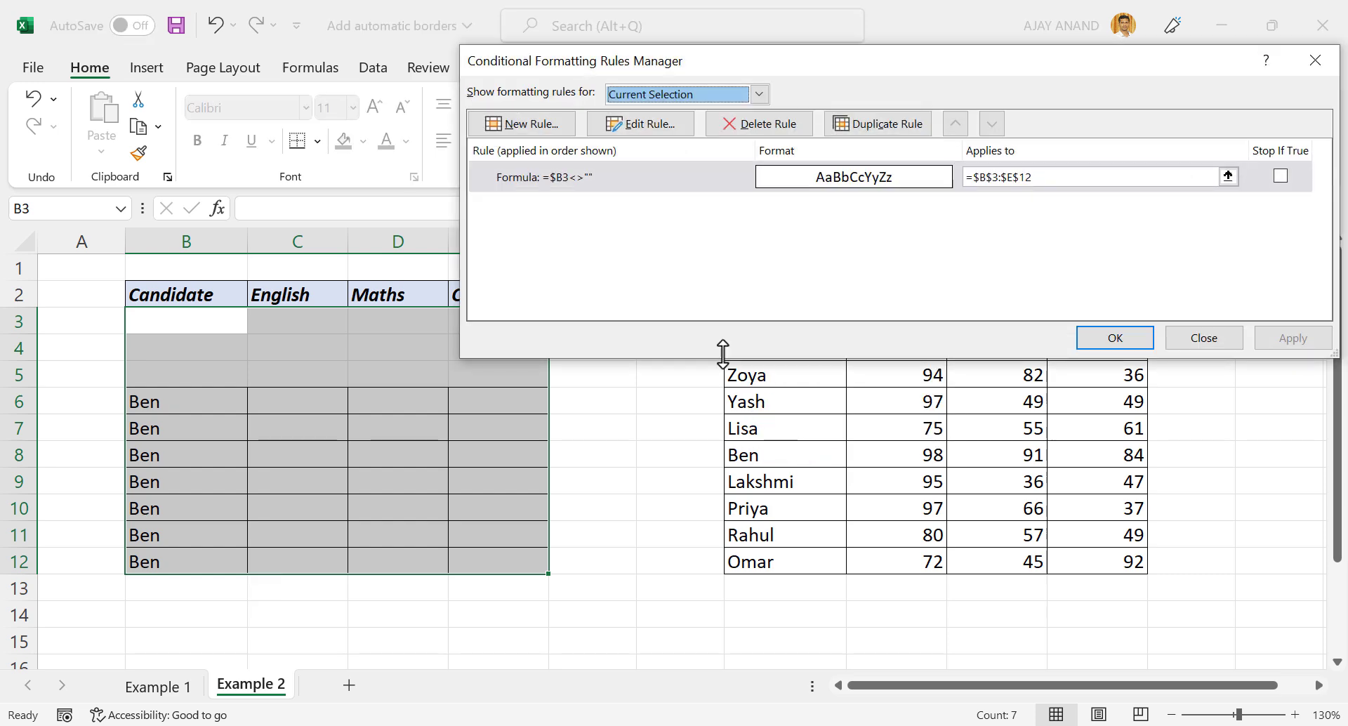
pyautogui.click(641, 126)
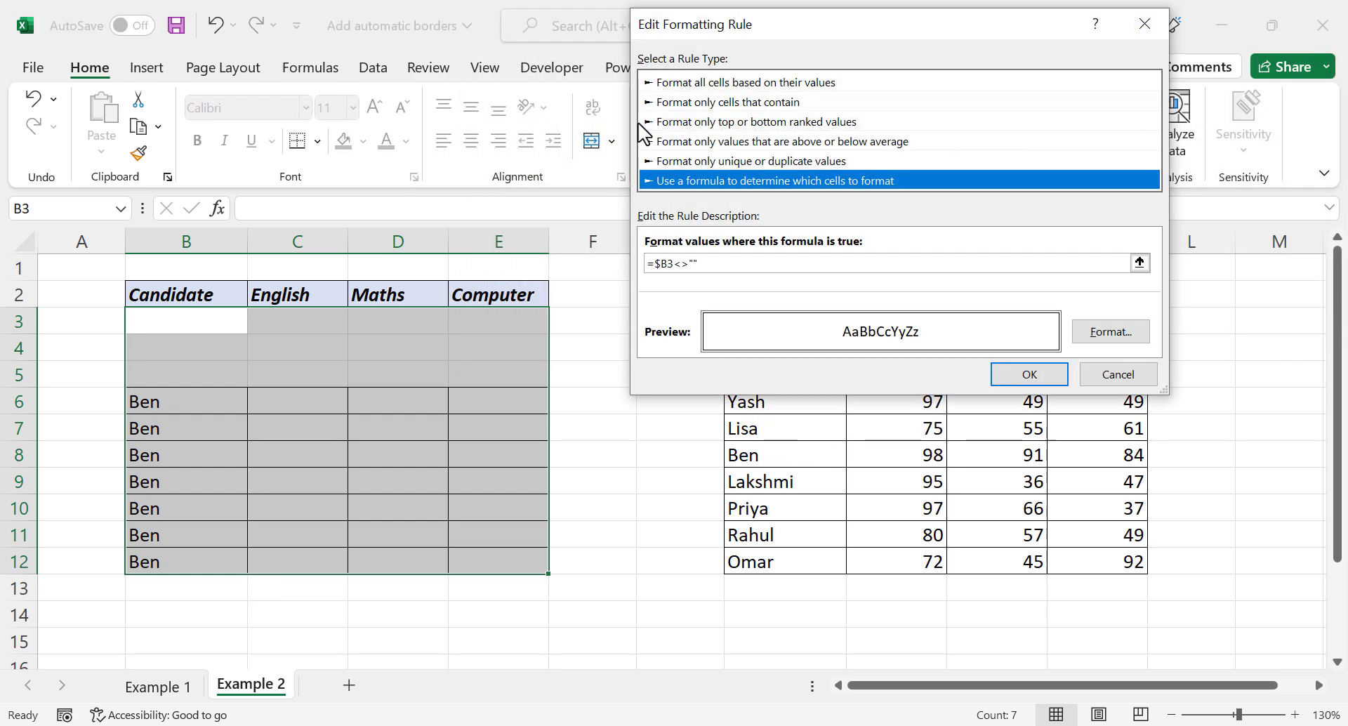
pyautogui.click(1092, 336)
pyautogui.click(857, 55)
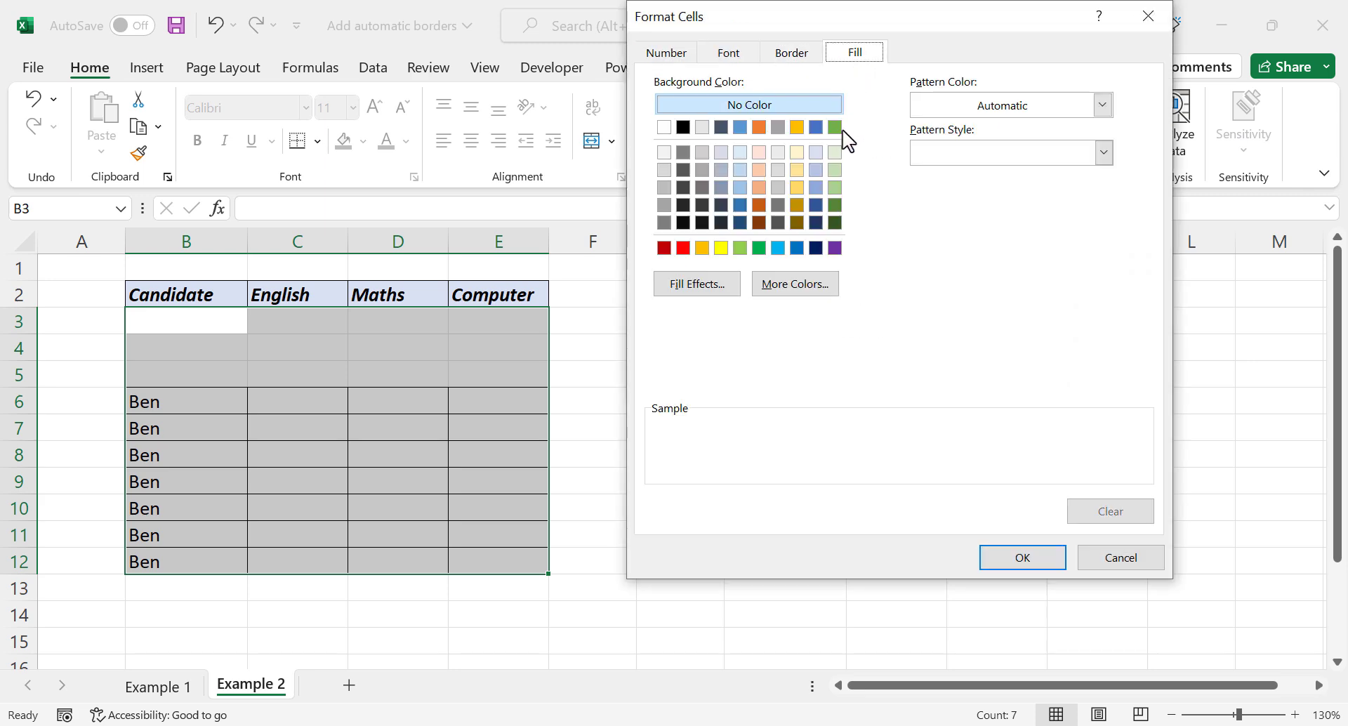
pyautogui.click(816, 151)
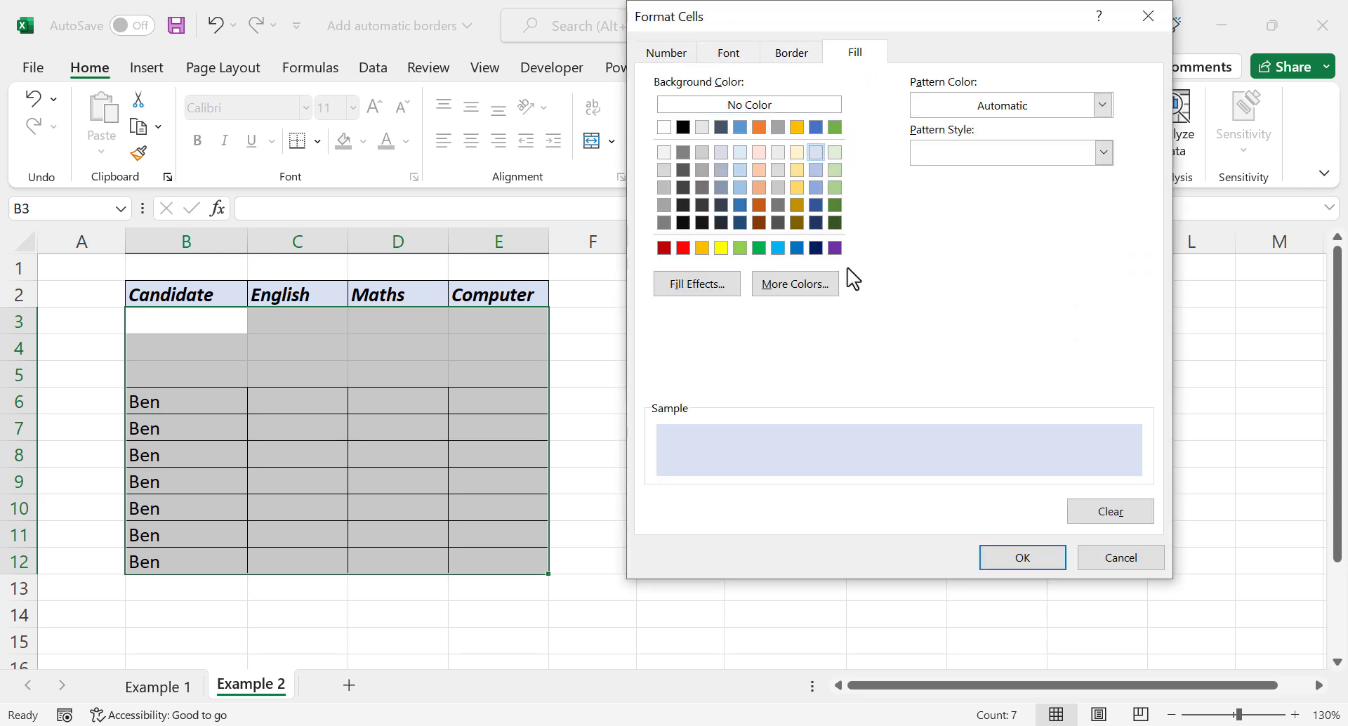
pyautogui.click(1017, 558)
pyautogui.click(1026, 375)
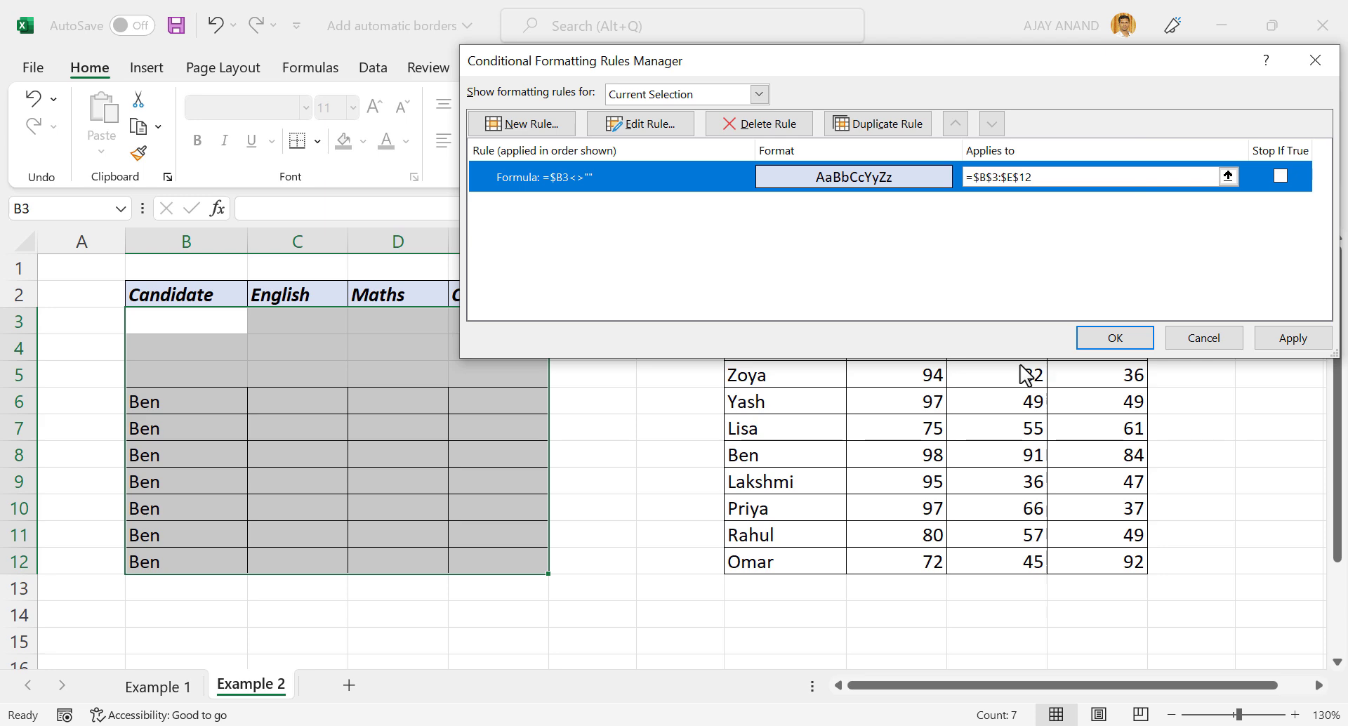
pyautogui.click(1087, 342)
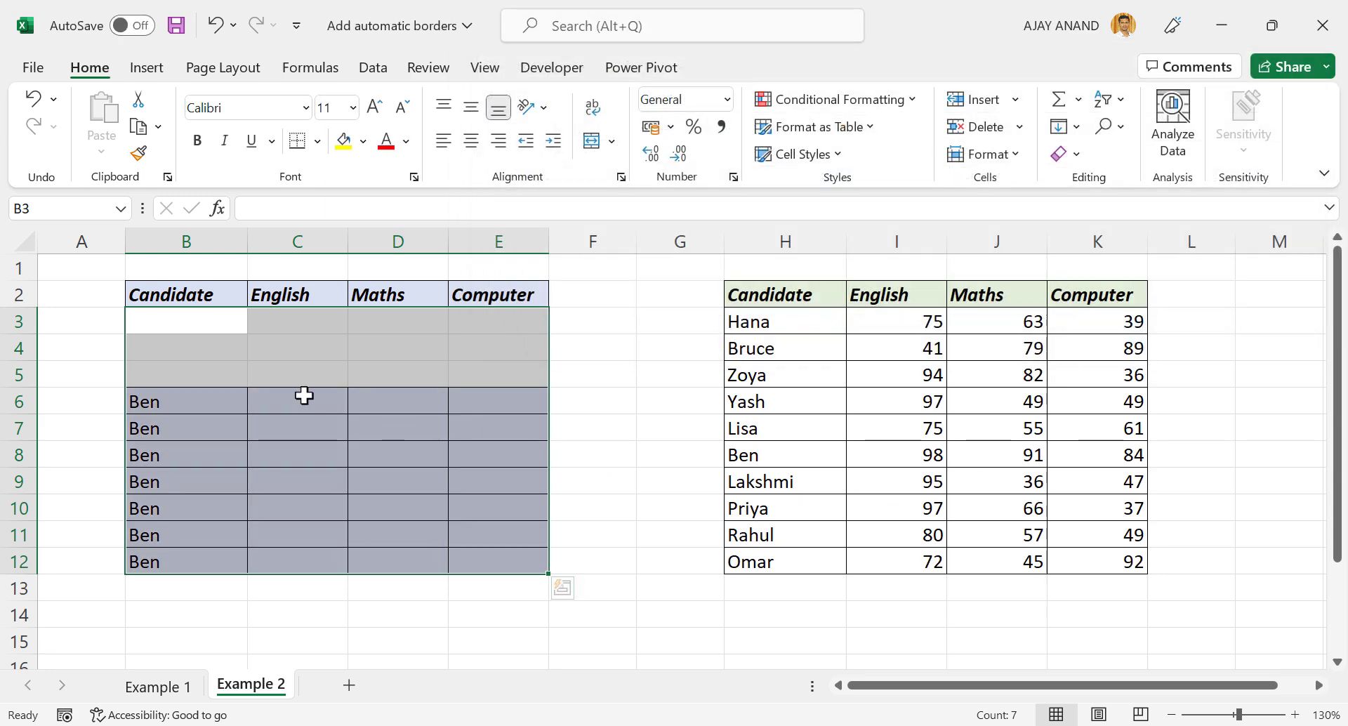
# Enter Han in B4 and clear the lower Ben entries from the table
pyautogui.click(205, 351)
pyautogui.write('Han')
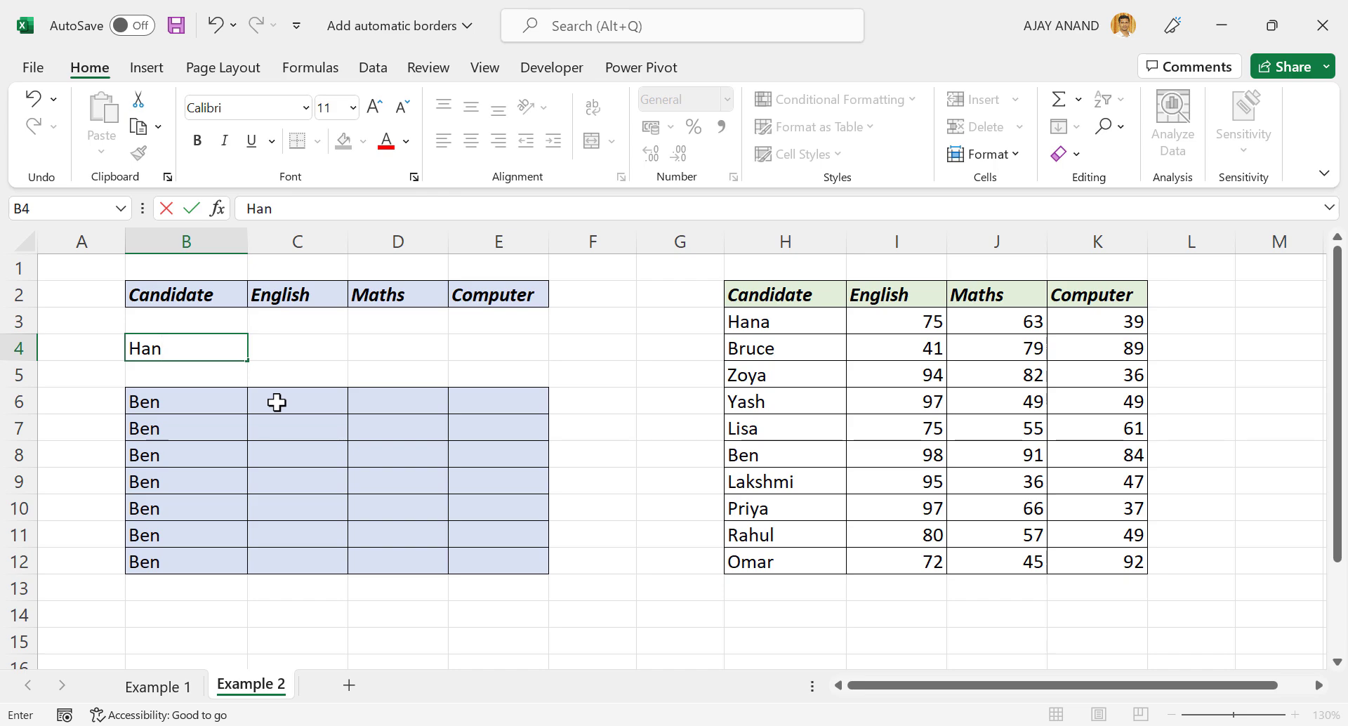
pyautogui.press('Return')
pyautogui.moveTo(242, 421); pyautogui.dragTo(241, 556)
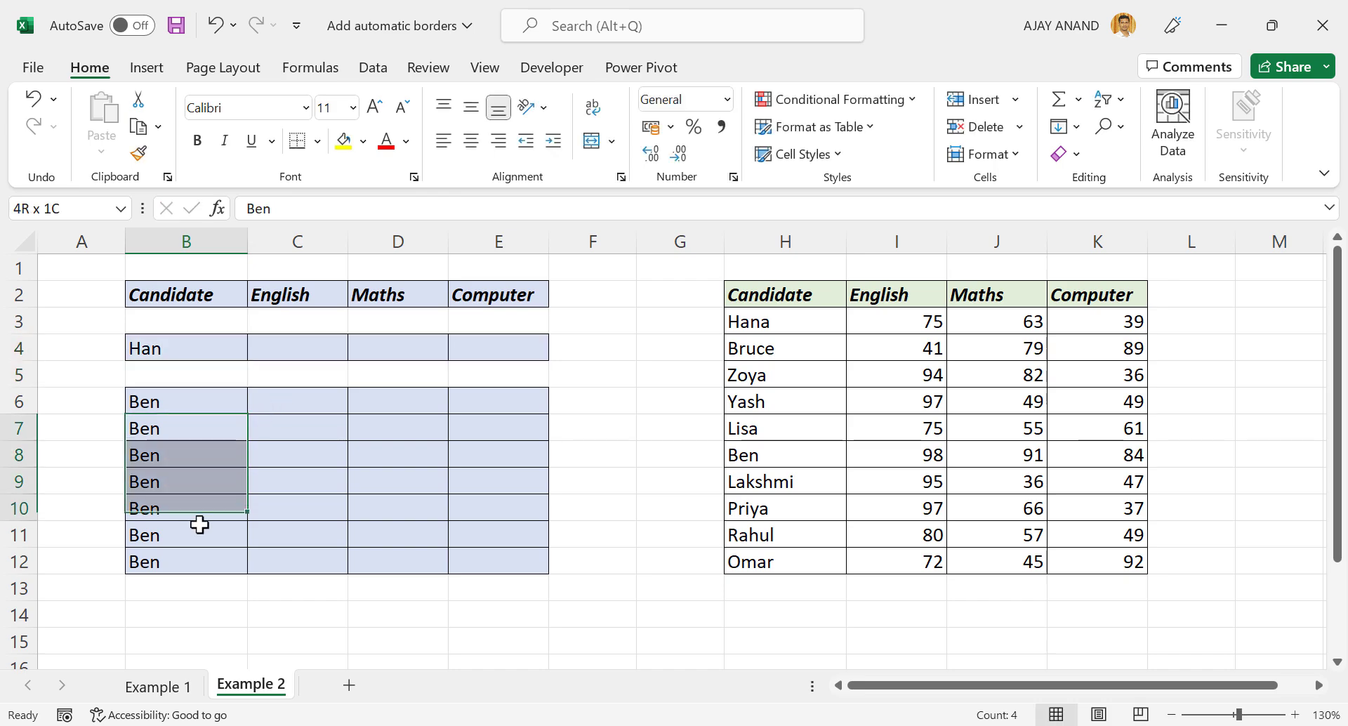
pyautogui.press('Delete')
pyautogui.click(372, 483)
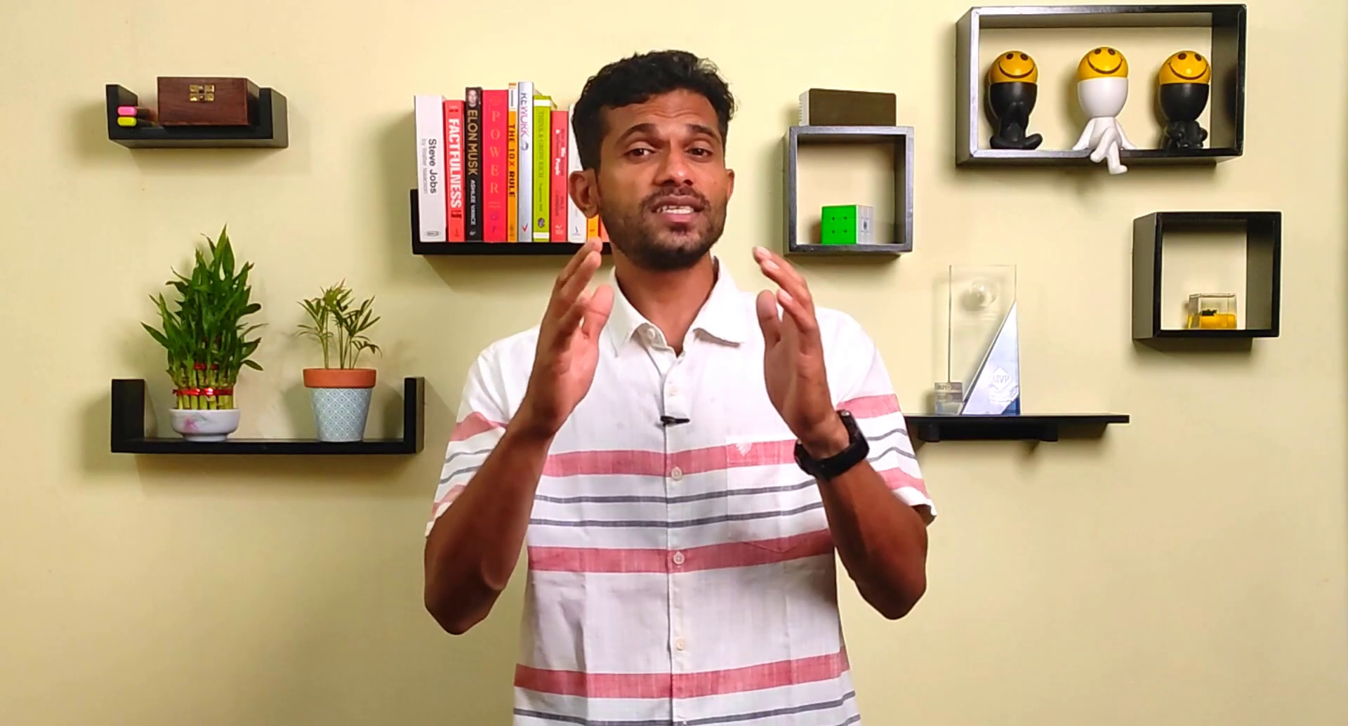